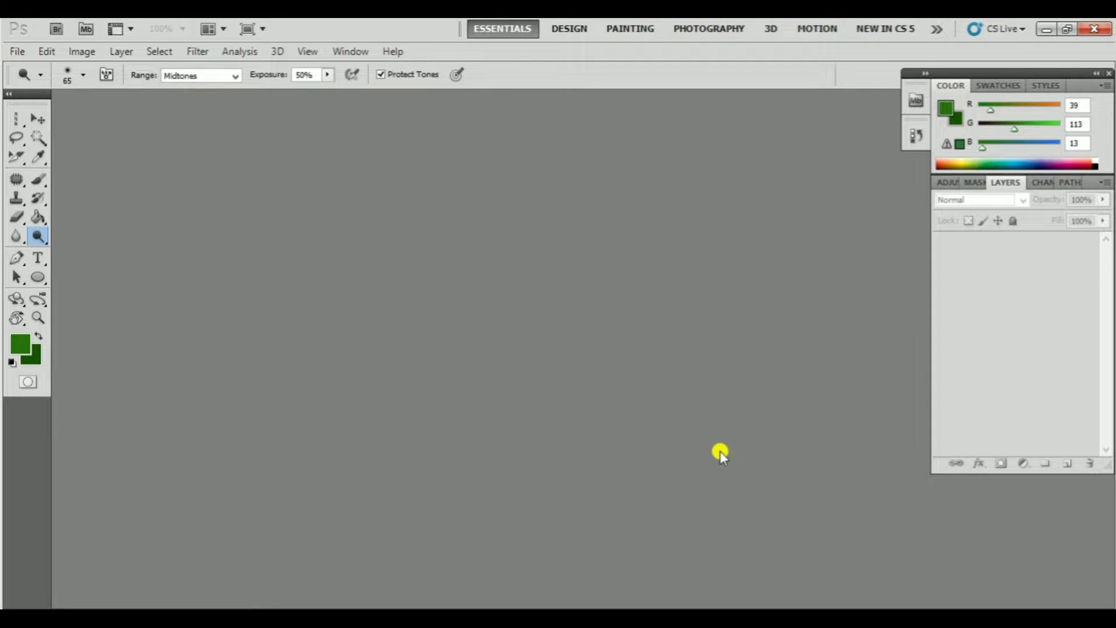
Open the fruits-berries-platter JPEG image from the Desktop.
double_click(540, 525)
click(668, 267)
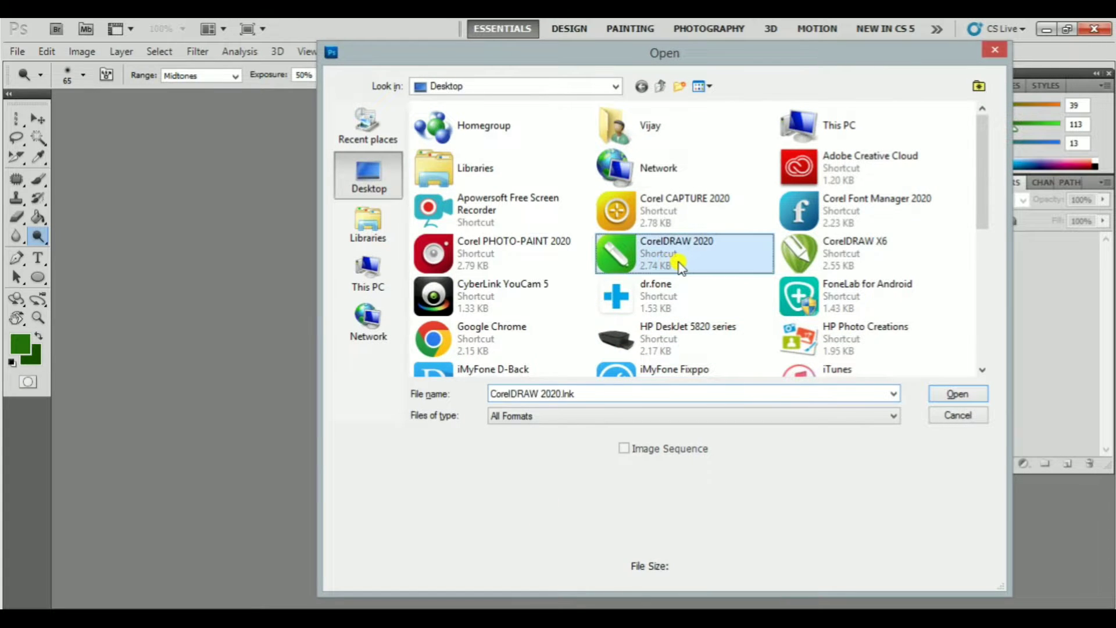
scroll(675, 267, down, 3)
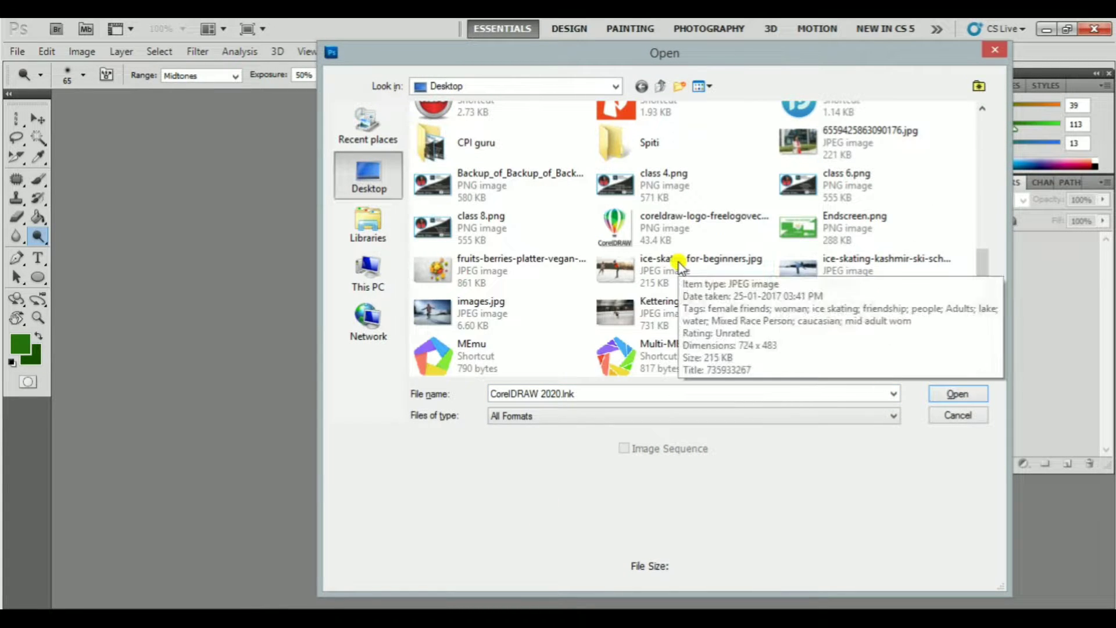
click(523, 269)
click(964, 396)
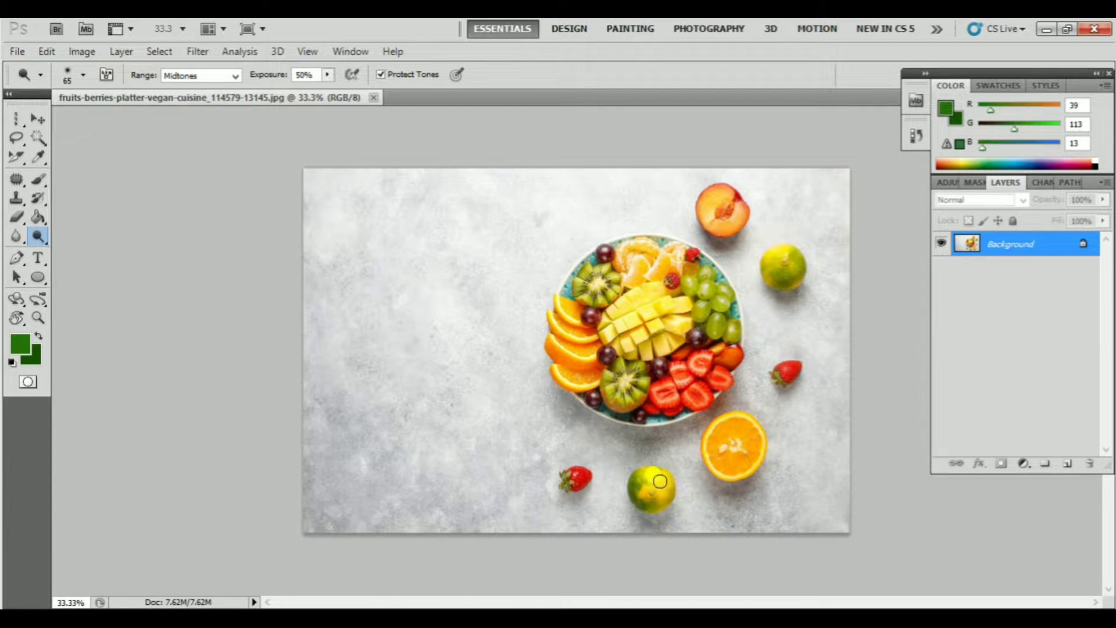
Convert the locked Background into an editable layer named Layer 0.
click(695, 403)
click(440, 305)
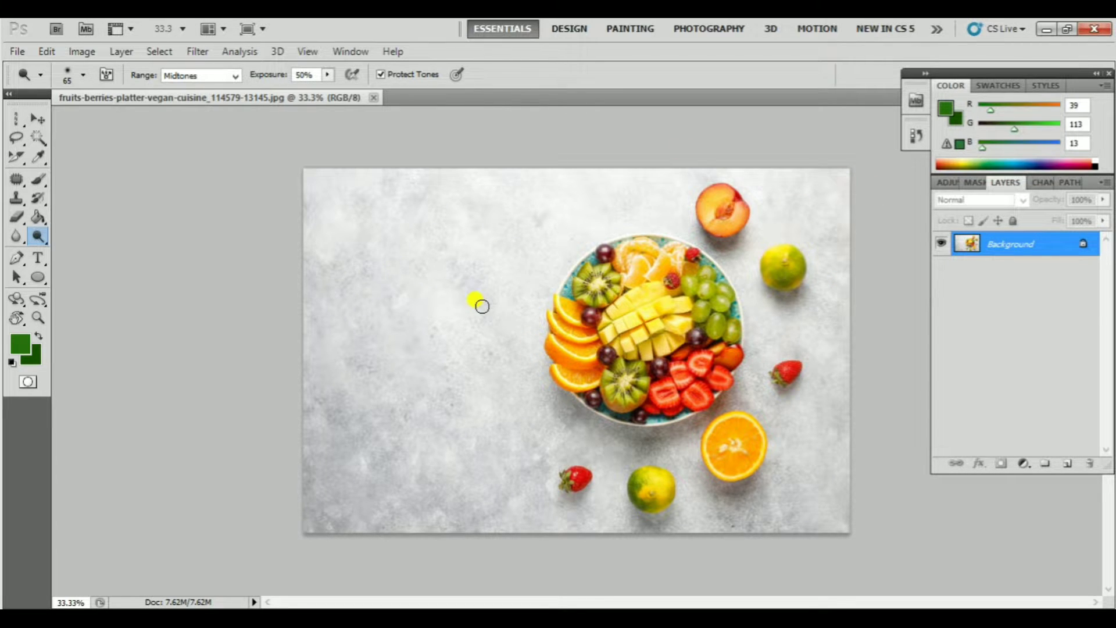
double_click(1028, 247)
click(697, 208)
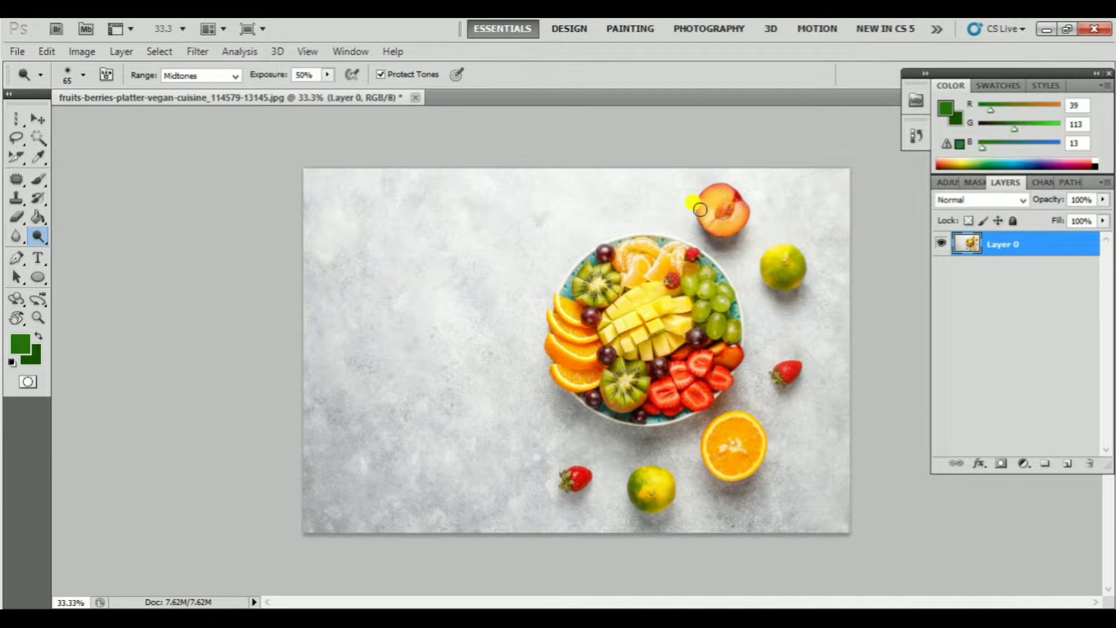
Erase much of the grey background around the fruit plate with a 300 px Eraser brush.
click(19, 219)
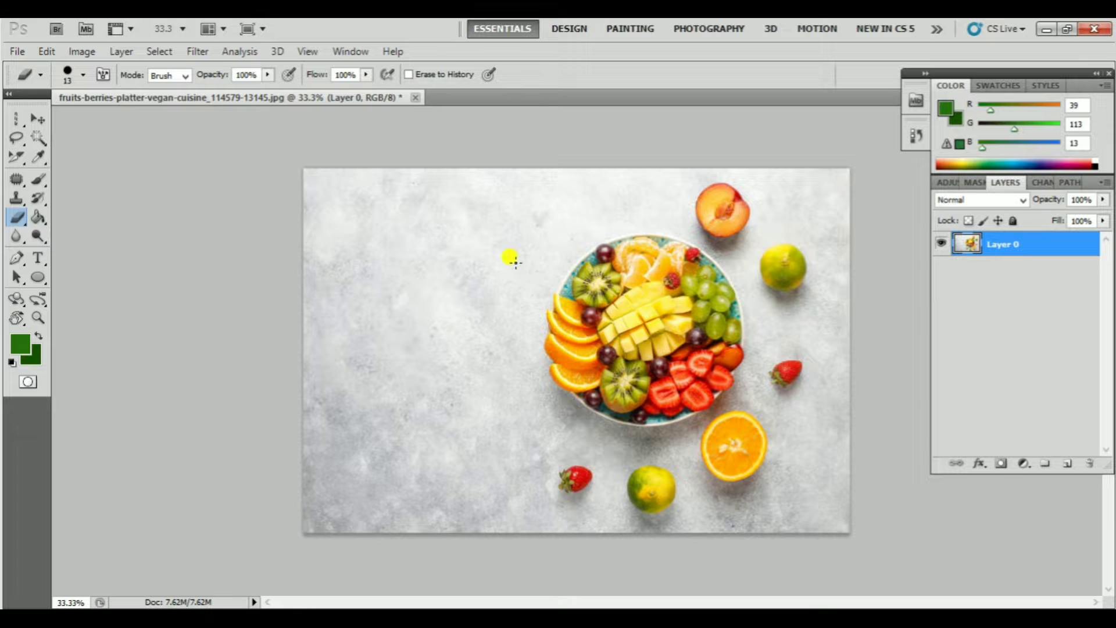
key(bracketright)
key(bracketright)
key(bracketright)
key(bracketright)
key(bracketright)
key(bracketright)
key(bracketright)
key(bracketright)
key(bracketright)
key(bracketright)
key(bracketright)
key(bracketright)
key(bracketright)
key(bracketright)
key(bracketright)
key(bracketright)
key(bracketright)
key(bracketright)
key(bracketright)
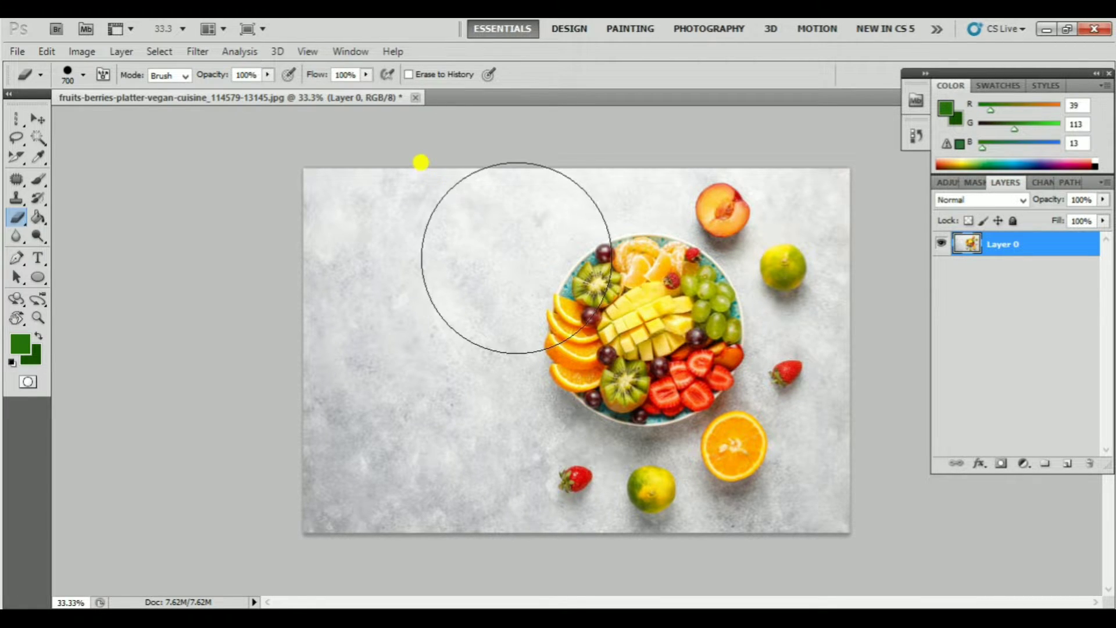
key(bracketleft)
key(bracketleft)
key(bracketleft)
key(bracketleft)
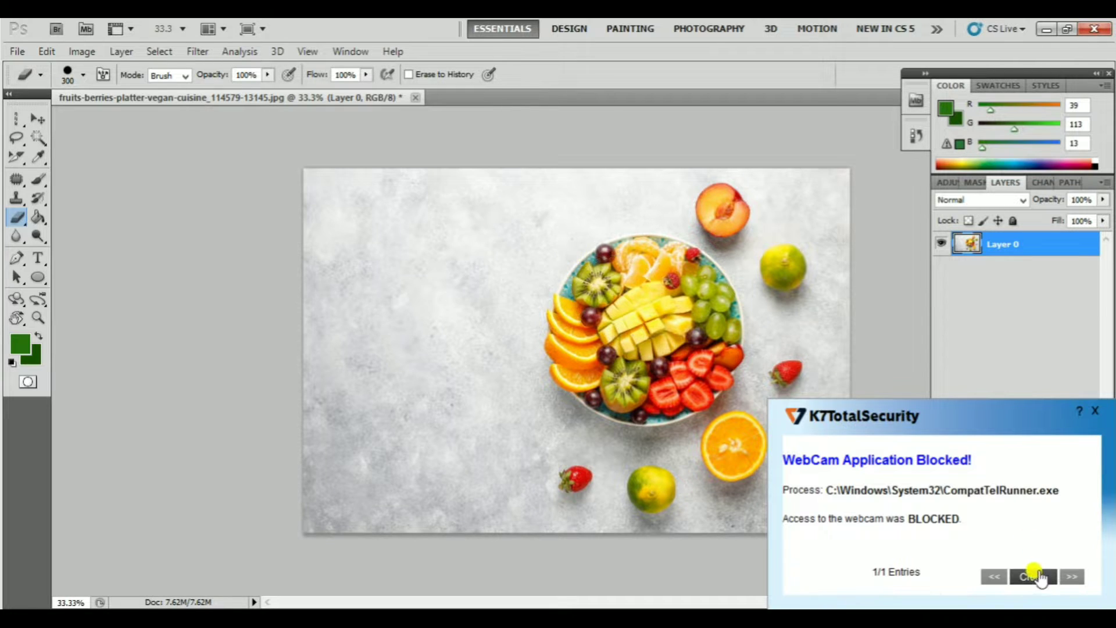
click(1034, 573)
mouse_move(521, 244)
mouse_down()
mouse_move(578, 204)
mouse_move(705, 200)
mouse_move(780, 238)
mouse_move(752, 234)
mouse_move(780, 274)
mouse_move(788, 357)
mouse_move(813, 205)
mouse_move(783, 399)
mouse_move(613, 463)
mouse_move(532, 297)
mouse_move(374, 342)
mouse_move(608, 486)
mouse_move(828, 462)
mouse_move(843, 436)
mouse_up()
Compare the image with and without the erasing, ending with the eraser stroke undone.
key(ctrl+z)
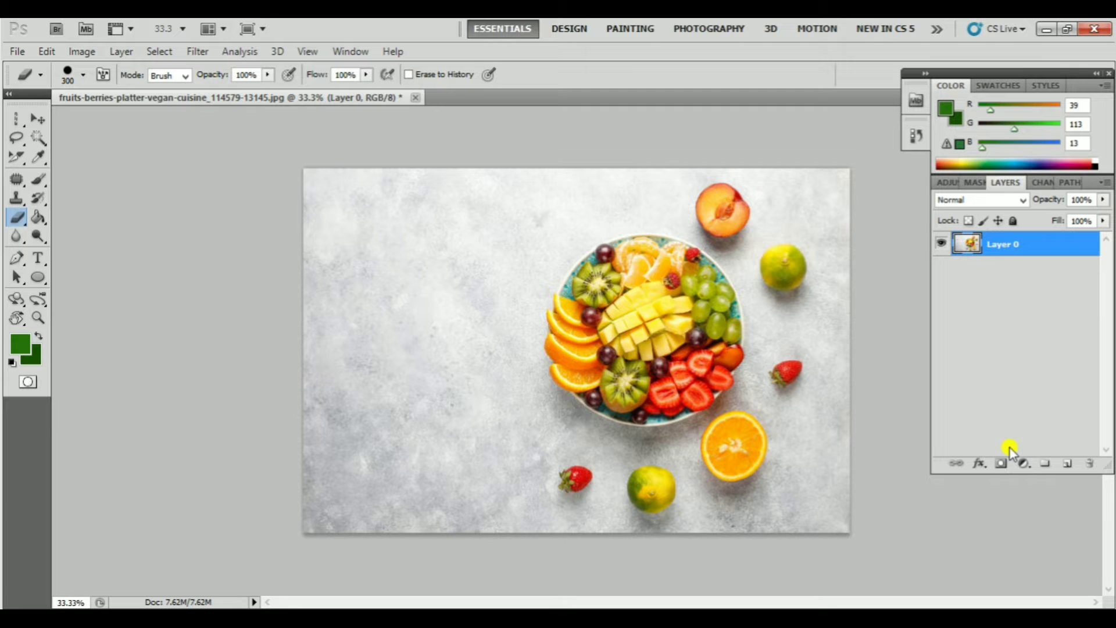
key(ctrl+z)
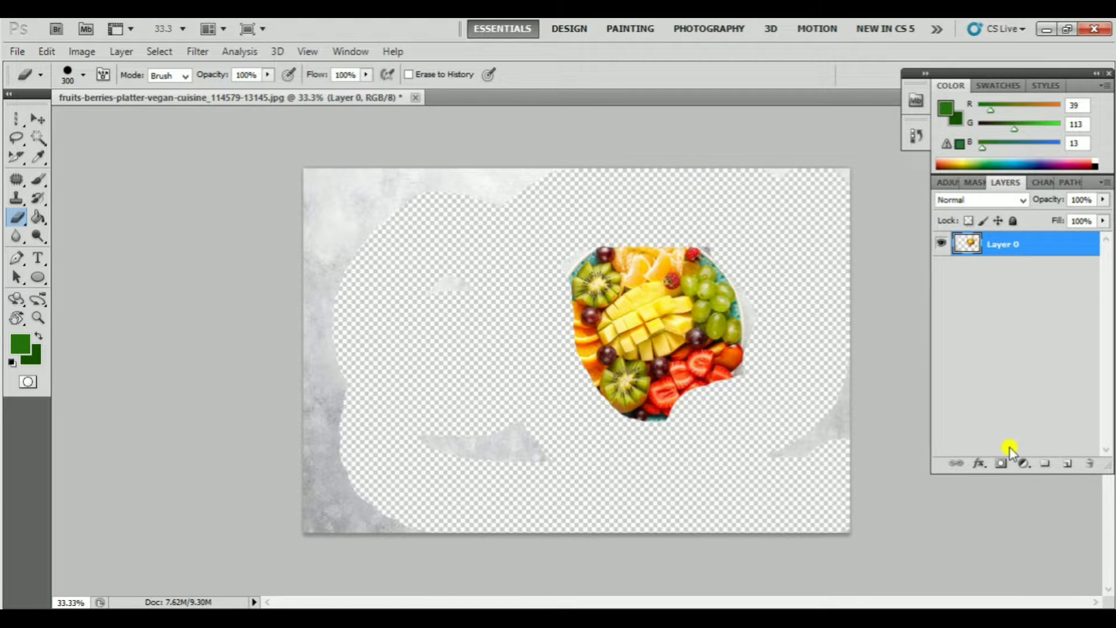
key(ctrl+z)
key(ctrl+z)
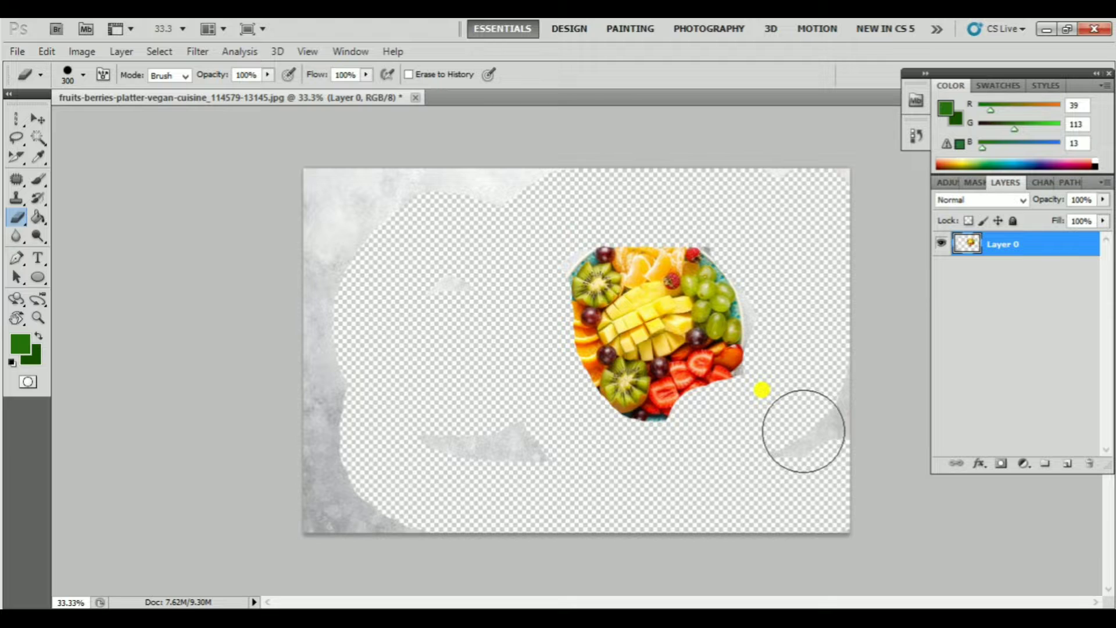
key(ctrl+z)
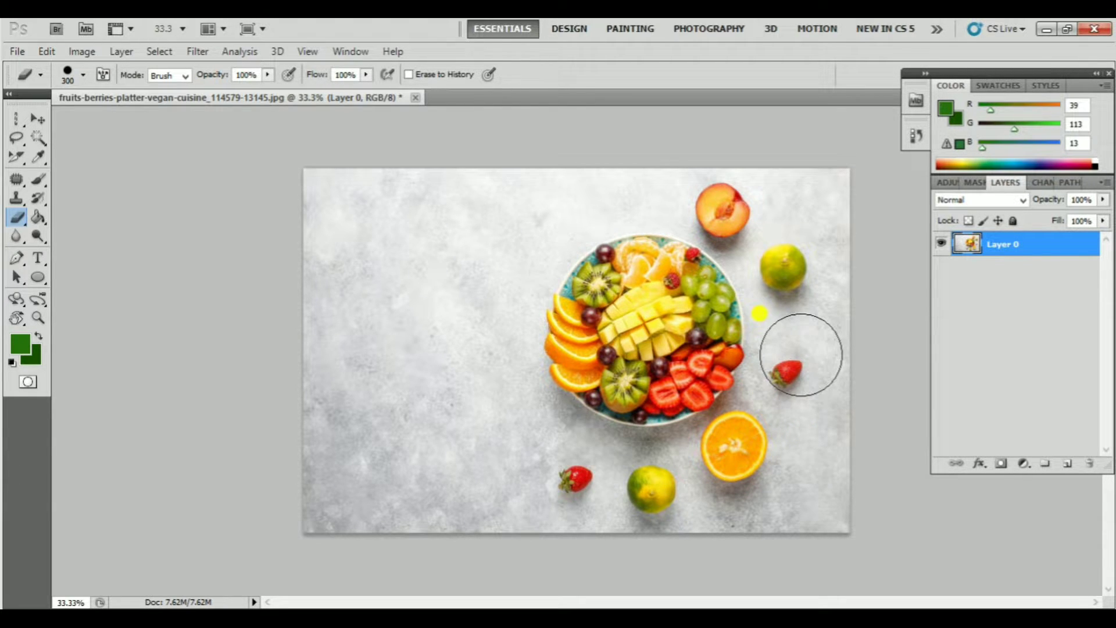
click(17, 143)
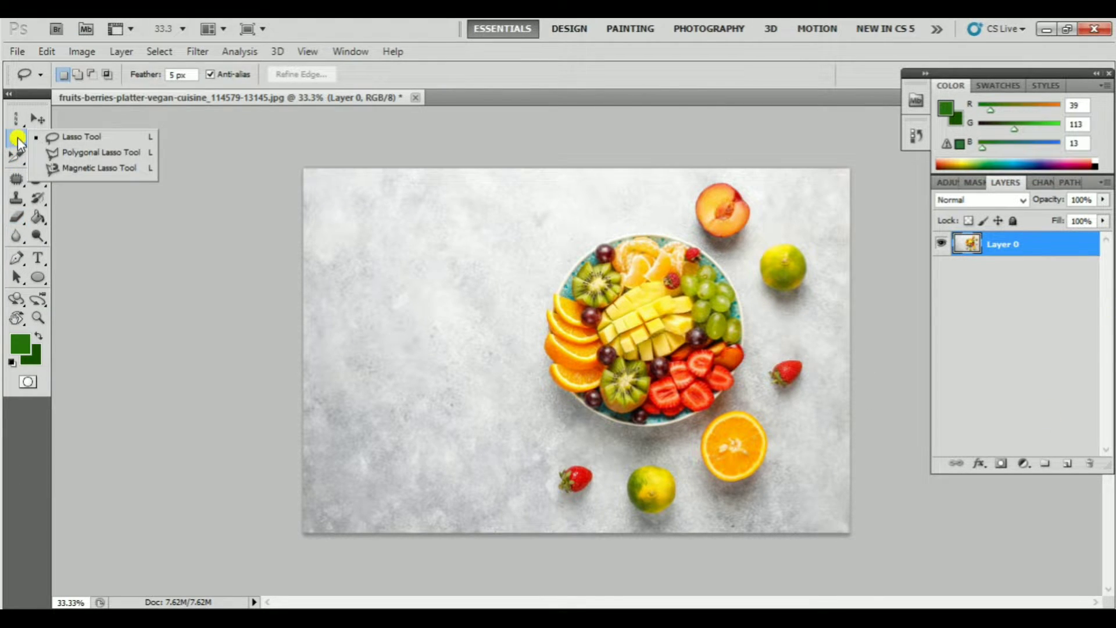
click(15, 179)
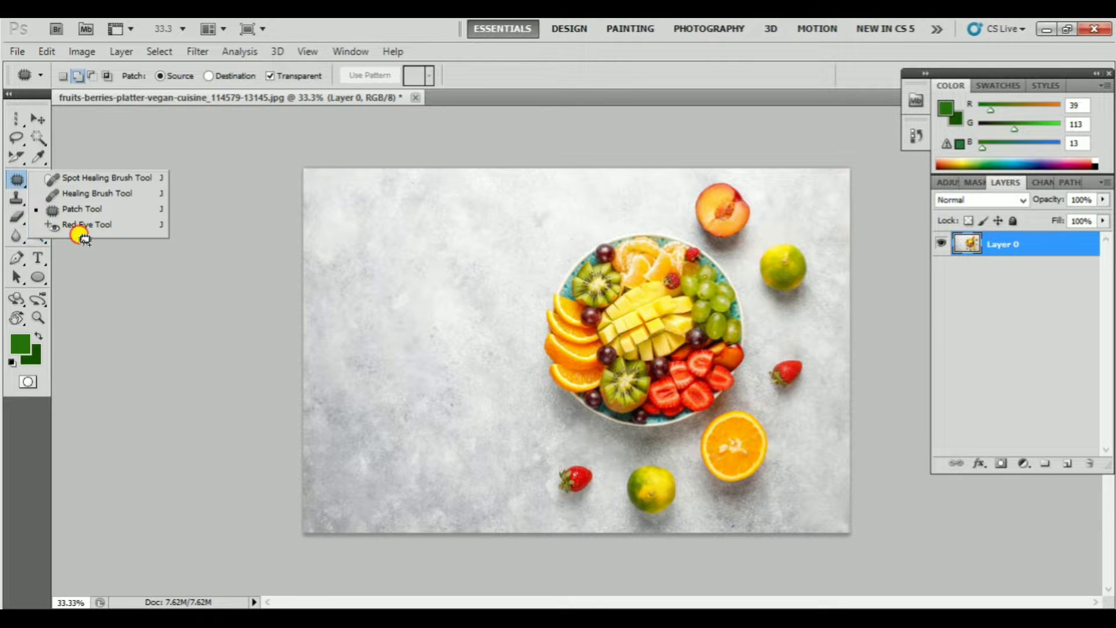
click(81, 240)
click(37, 277)
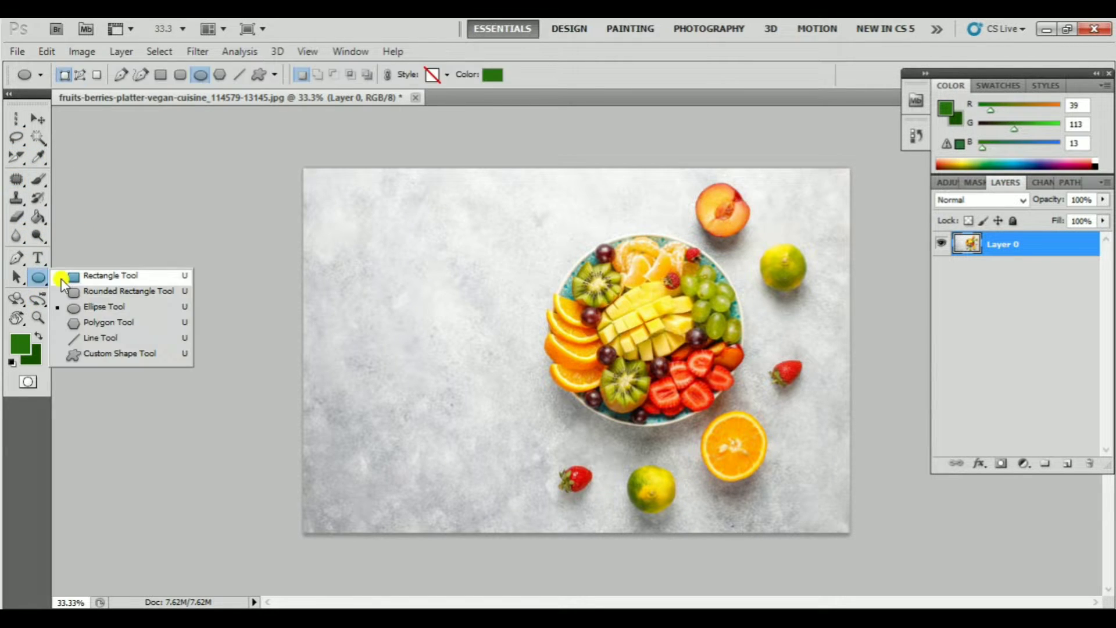
click(38, 157)
click(38, 137)
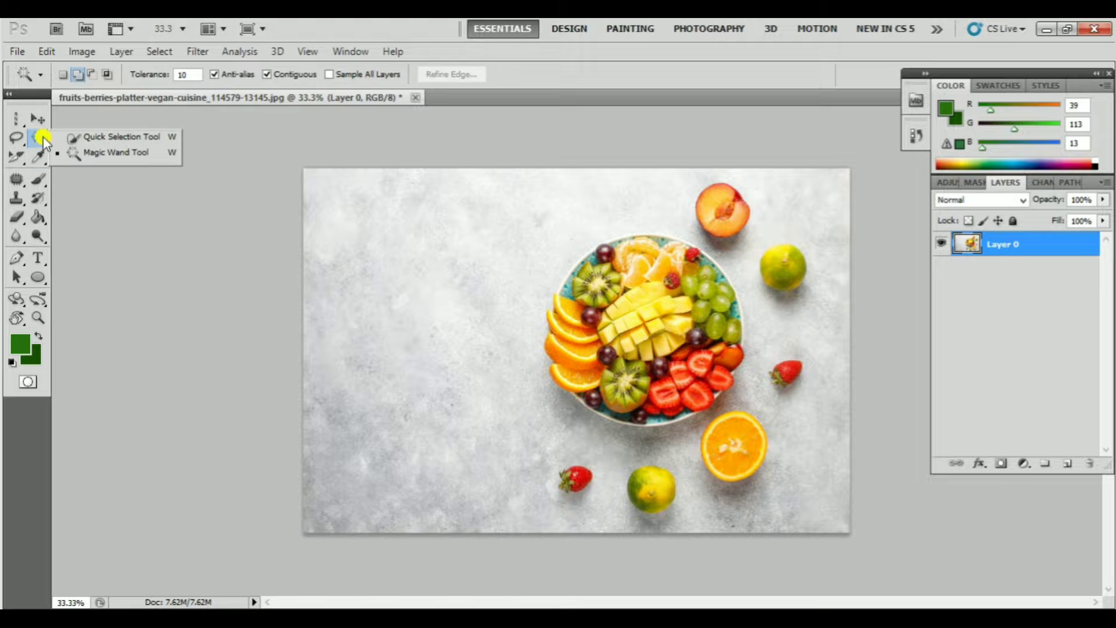
Select the fruit plate along its rim with the Magnetic Lasso and add a layer mask from that selection.
click(17, 138)
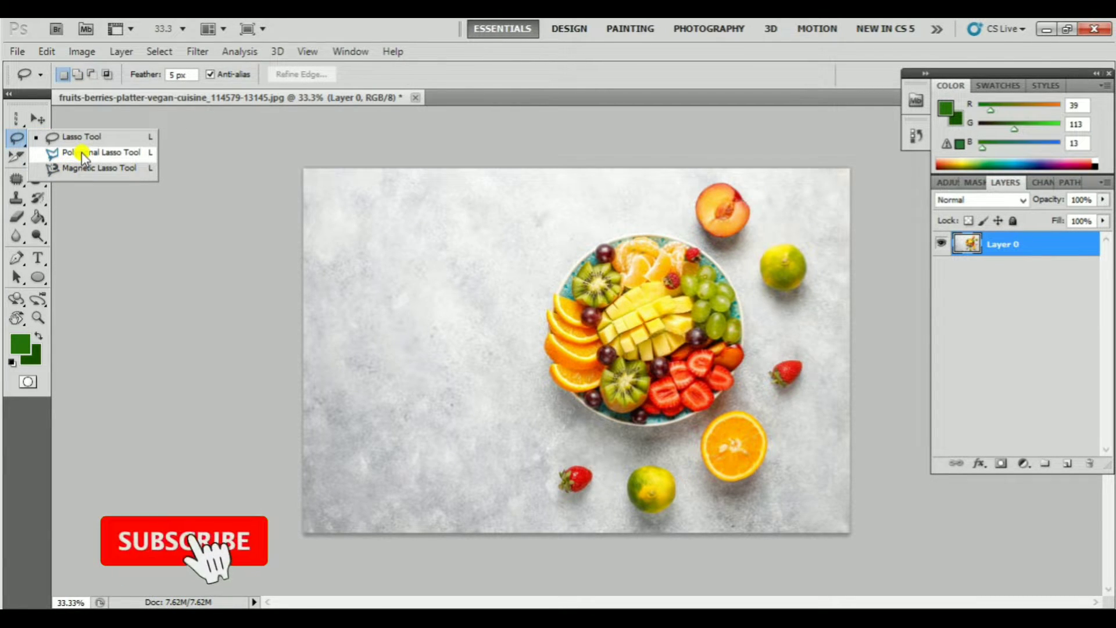
click(86, 168)
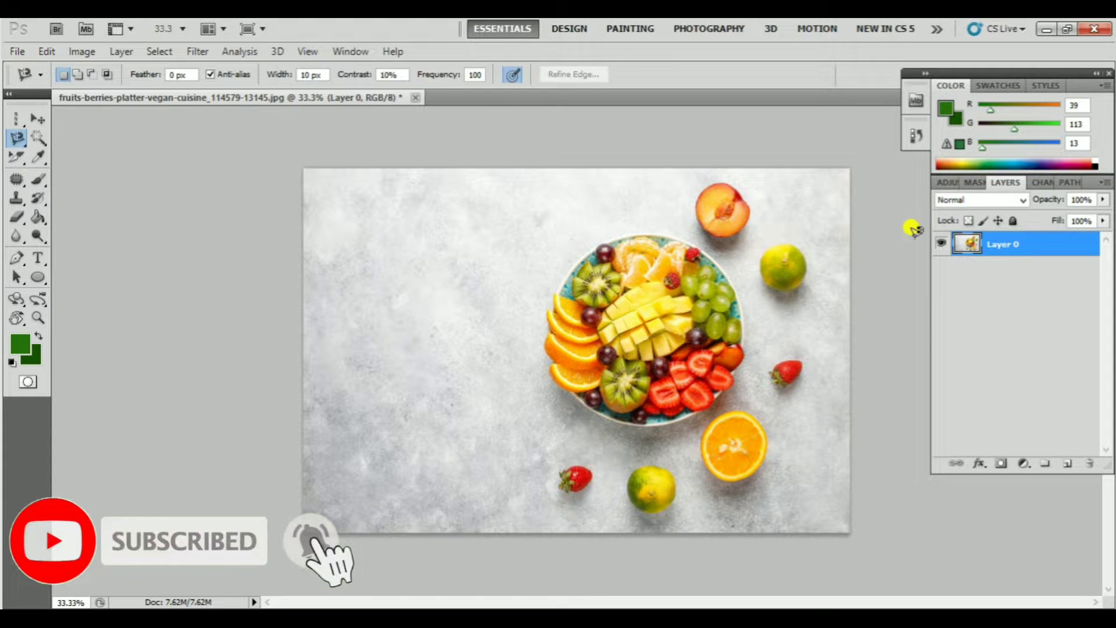
click(663, 225)
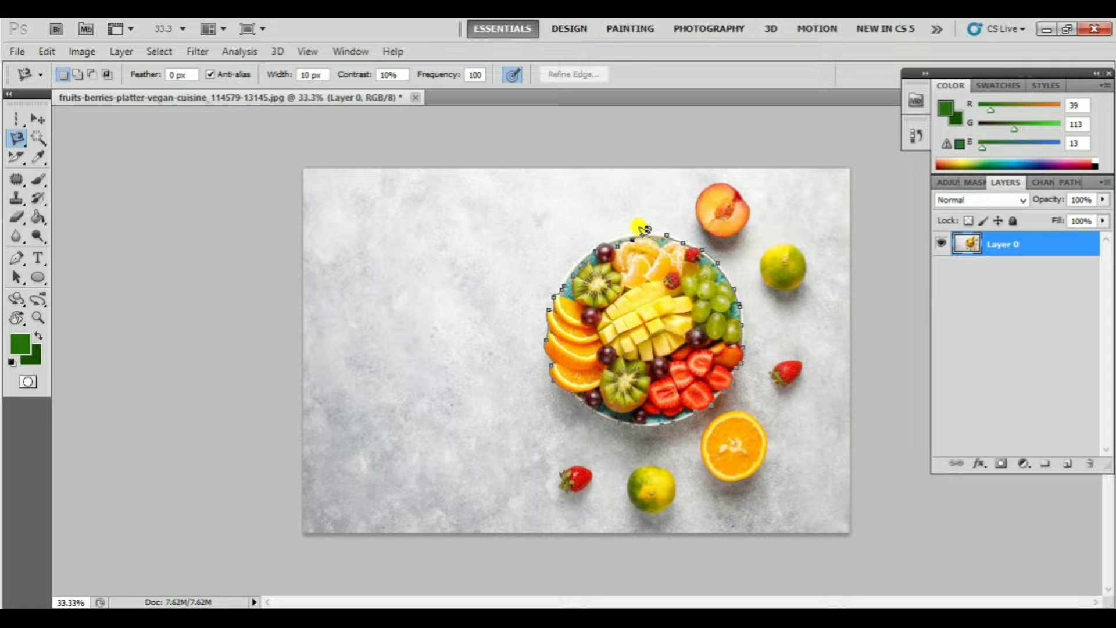
click(668, 226)
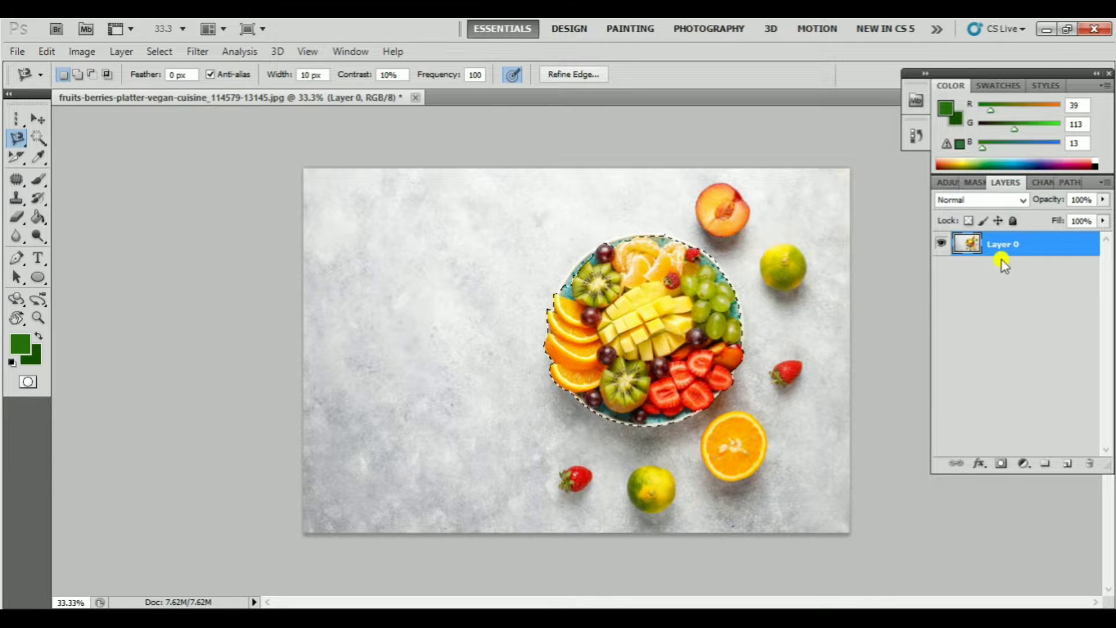
click(1001, 464)
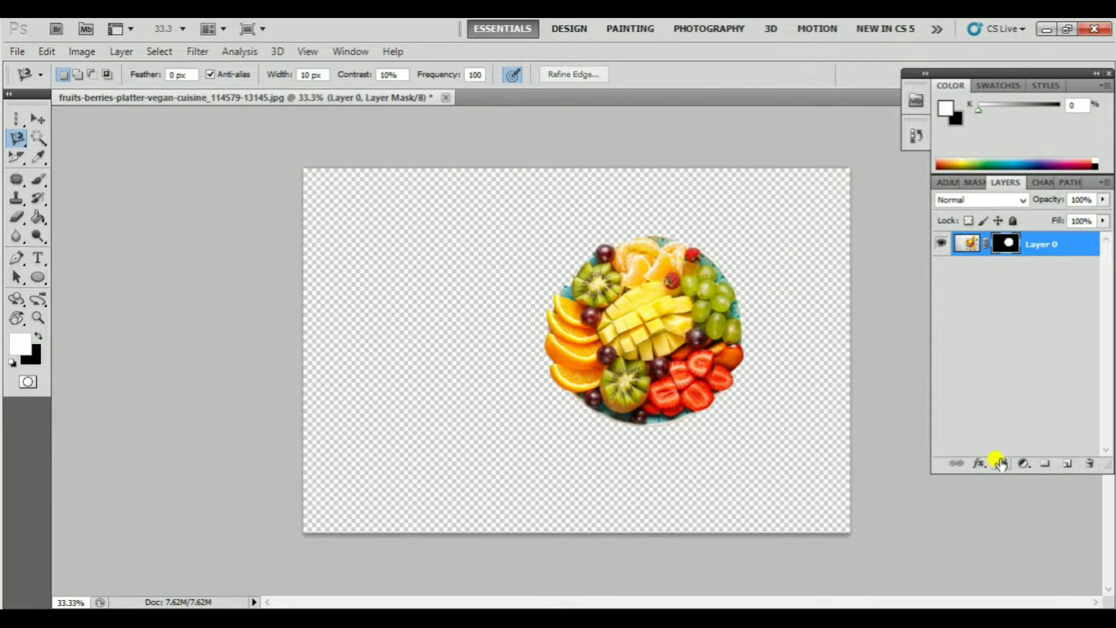
Move the masked fruit plate slightly with the Move tool and undo the move.
click(38, 119)
mouse_move(681, 331)
mouse_down()
mouse_move(562, 331)
mouse_move(689, 342)
mouse_up()
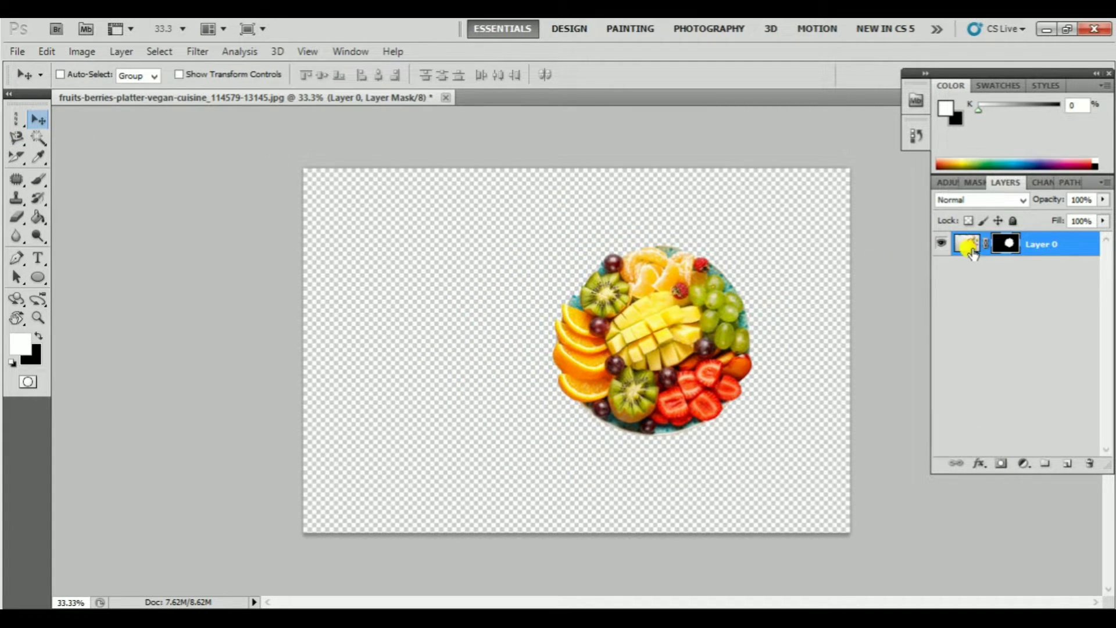
key(ctrl+z)
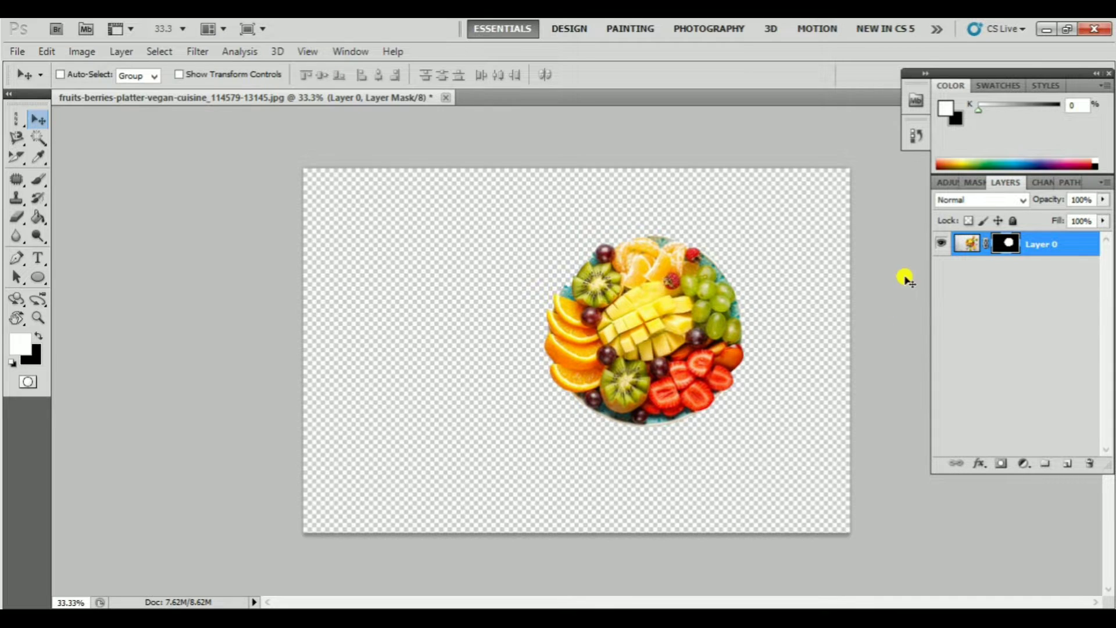
Set the layer thumbnails to the largest size in the Layers Panel Options.
click(1103, 182)
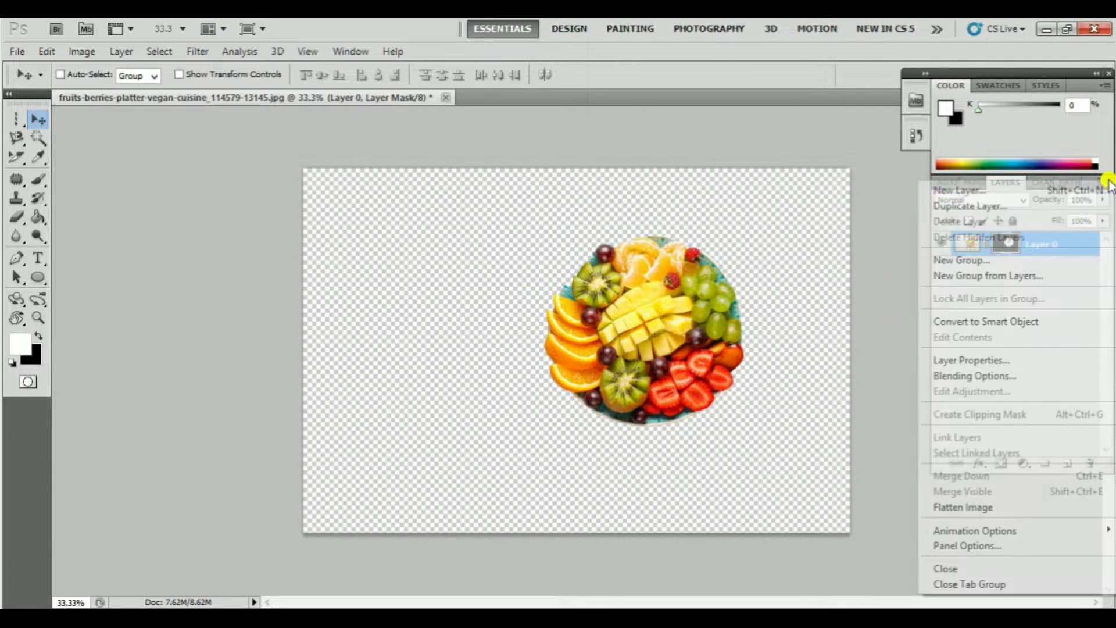
click(991, 548)
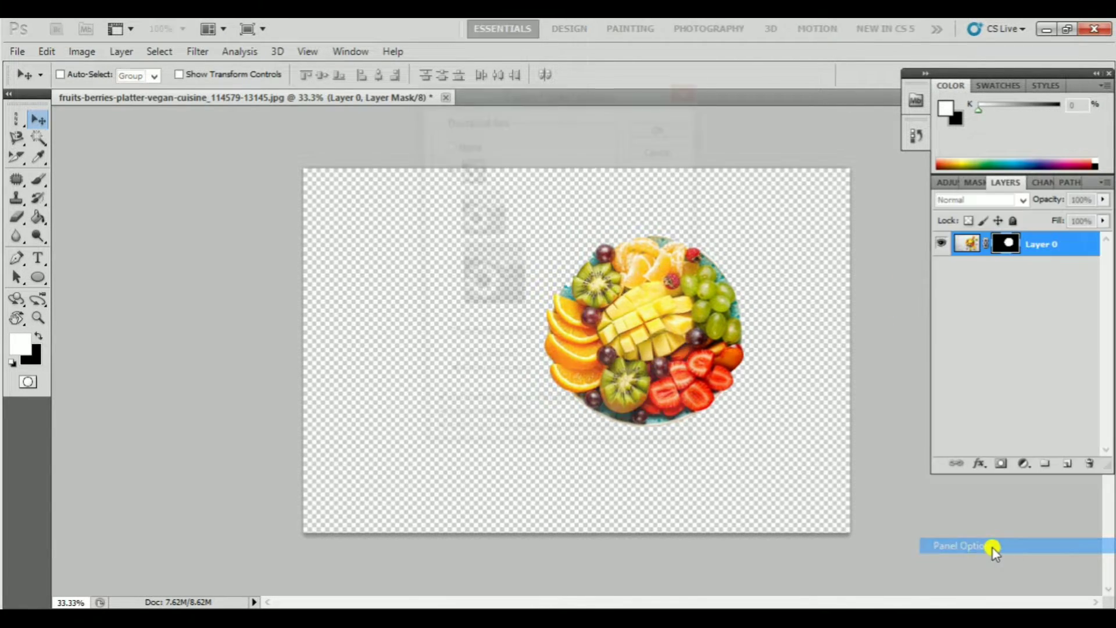
click(690, 89)
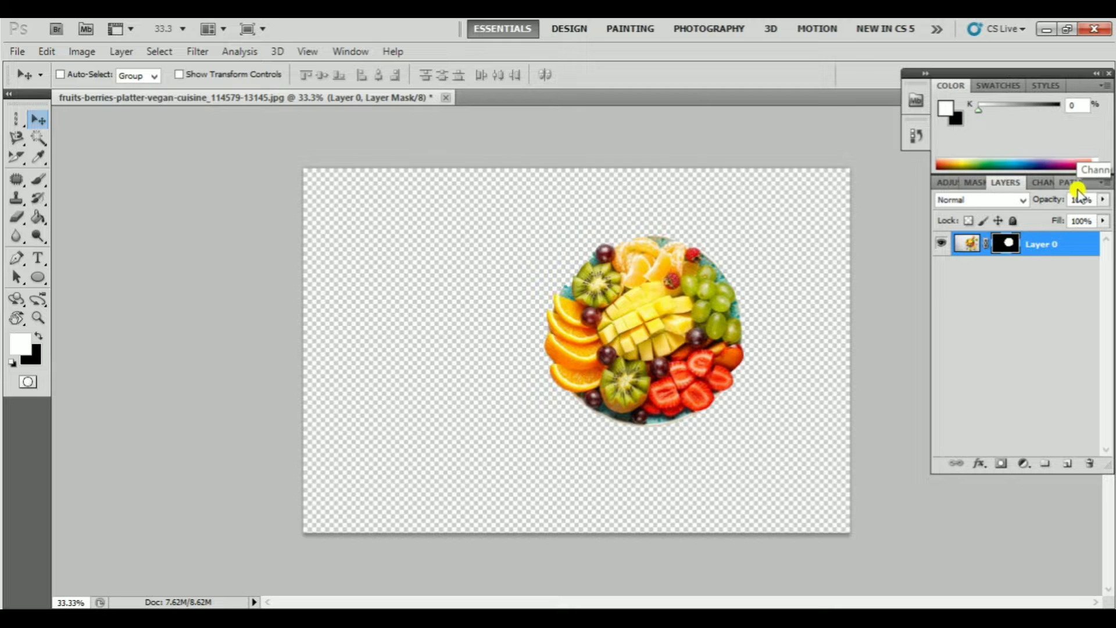
click(1103, 183)
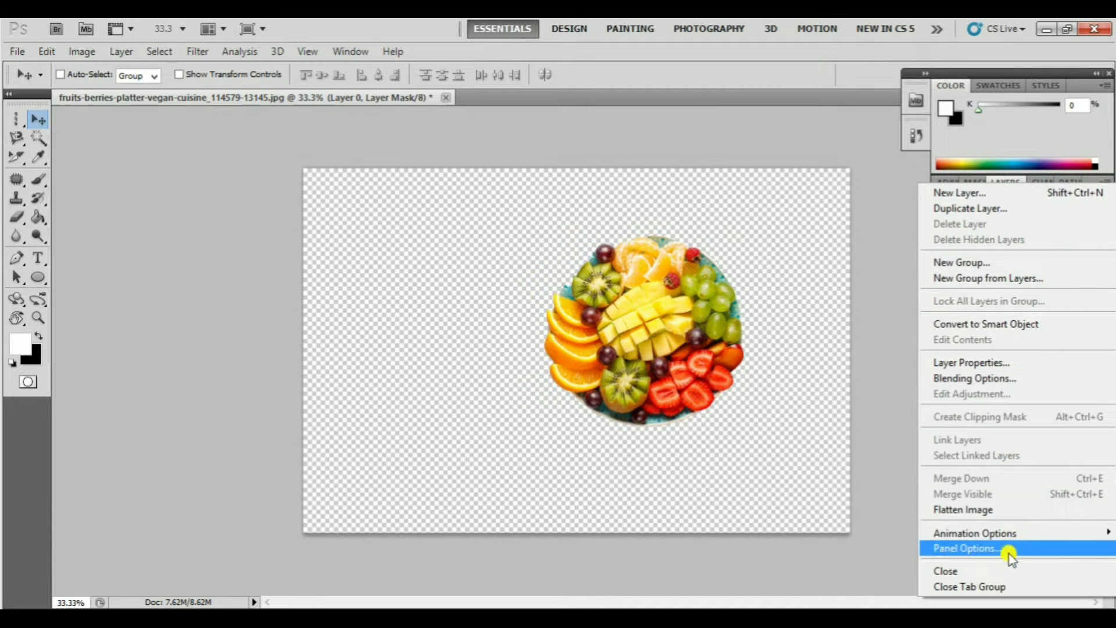
click(1007, 550)
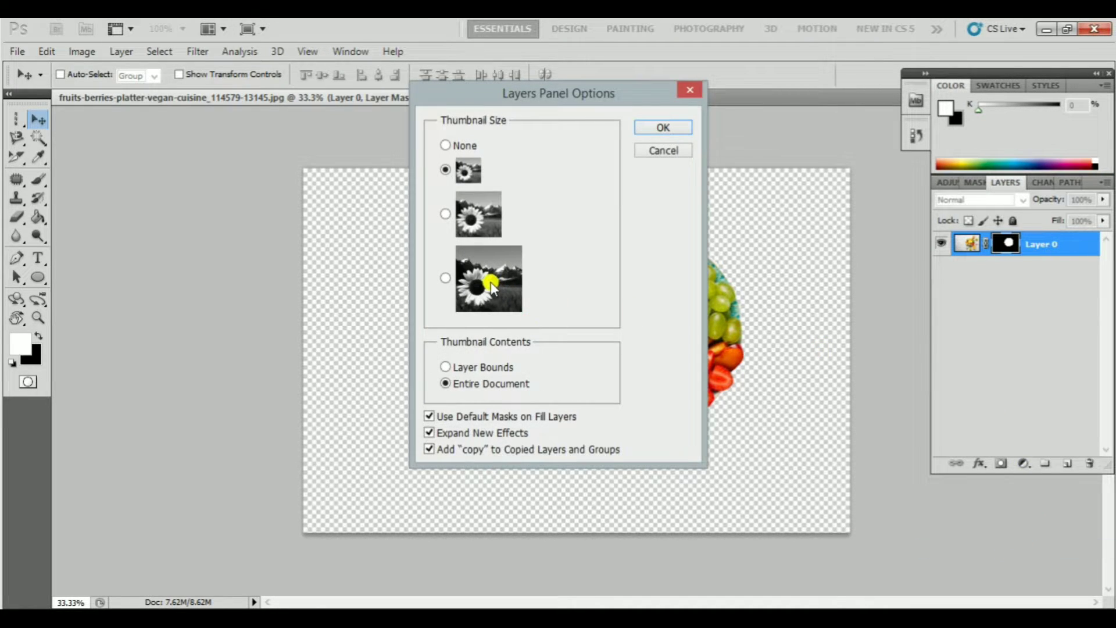
click(491, 286)
click(666, 125)
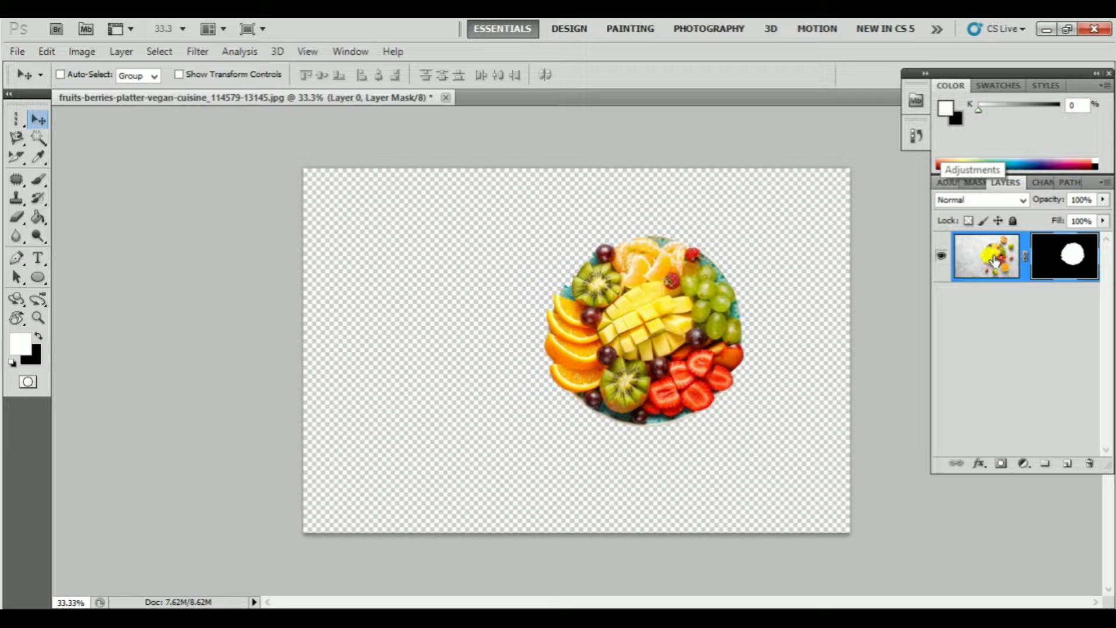
Add a new layer filled with the dark green background colour and place it beneath the fruit plate layer.
click(1067, 463)
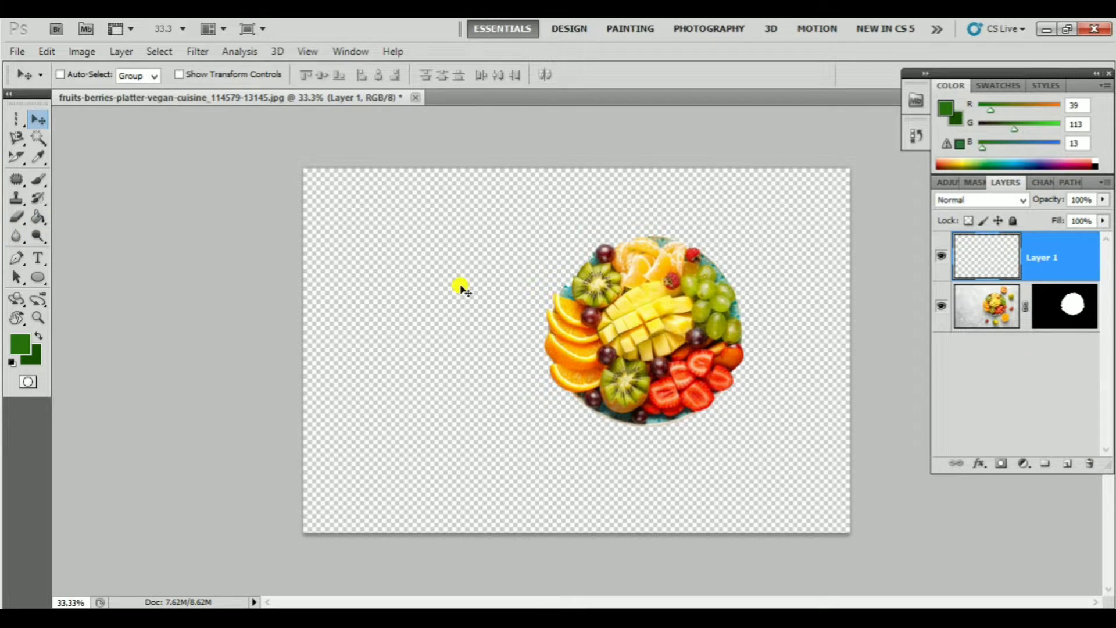
key(ctrl+BackSpace)
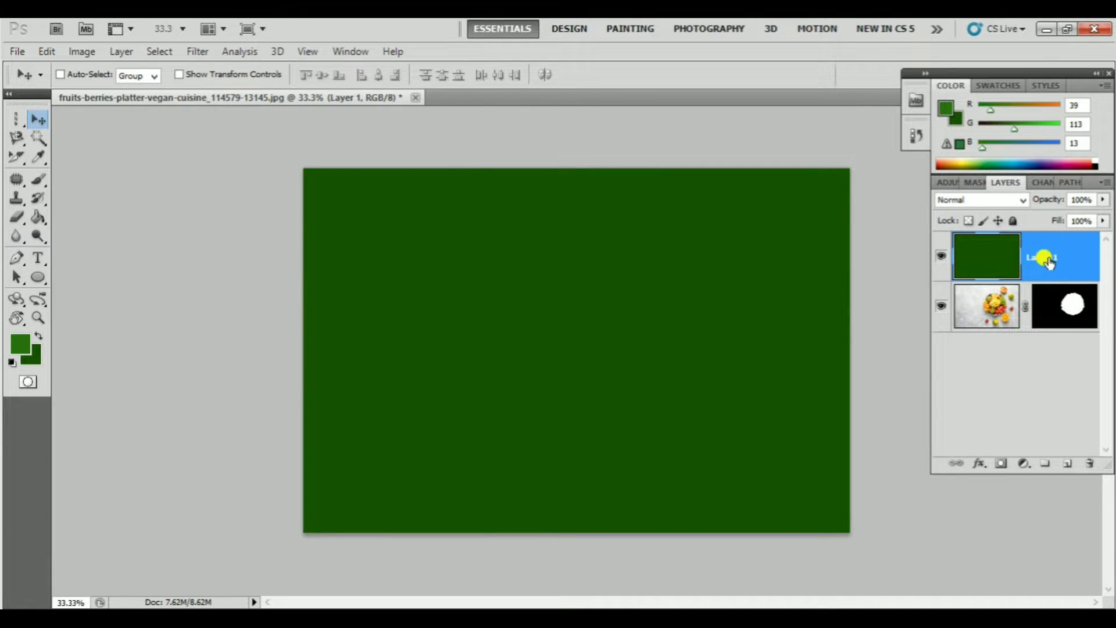
drag(1045, 257, 1035, 295)
drag(1039, 248, 1041, 330)
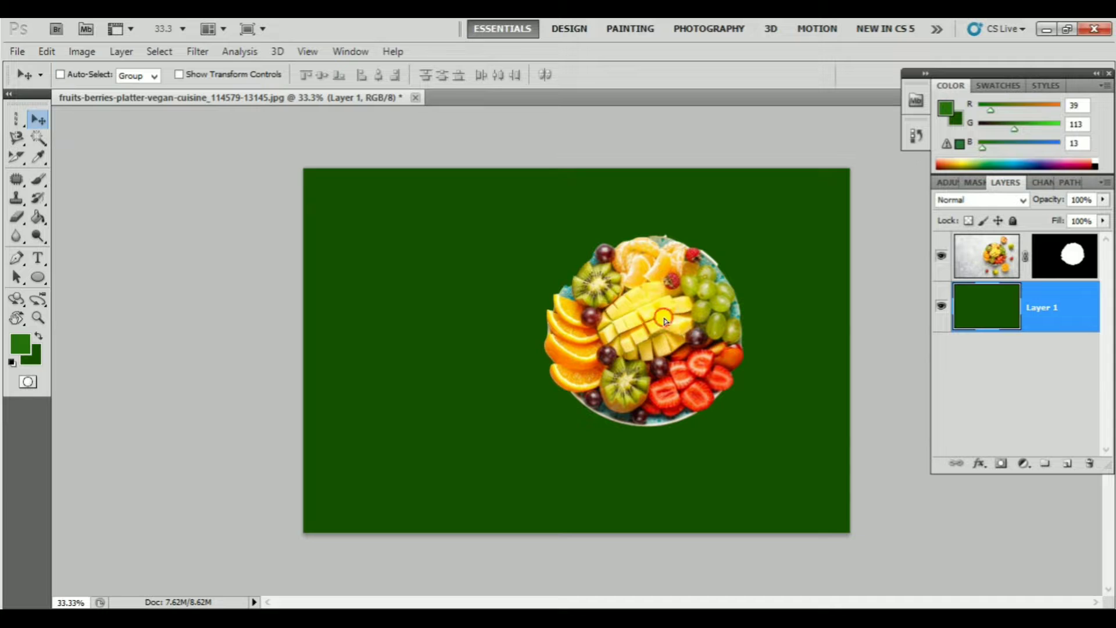
mouse_move(669, 327)
mouse_down()
mouse_move(539, 324)
mouse_move(723, 323)
mouse_move(667, 321)
mouse_move(672, 329)
mouse_up()
Switch between the fruit plate layer's image and its mask, leaving the layer mask active.
click(1050, 262)
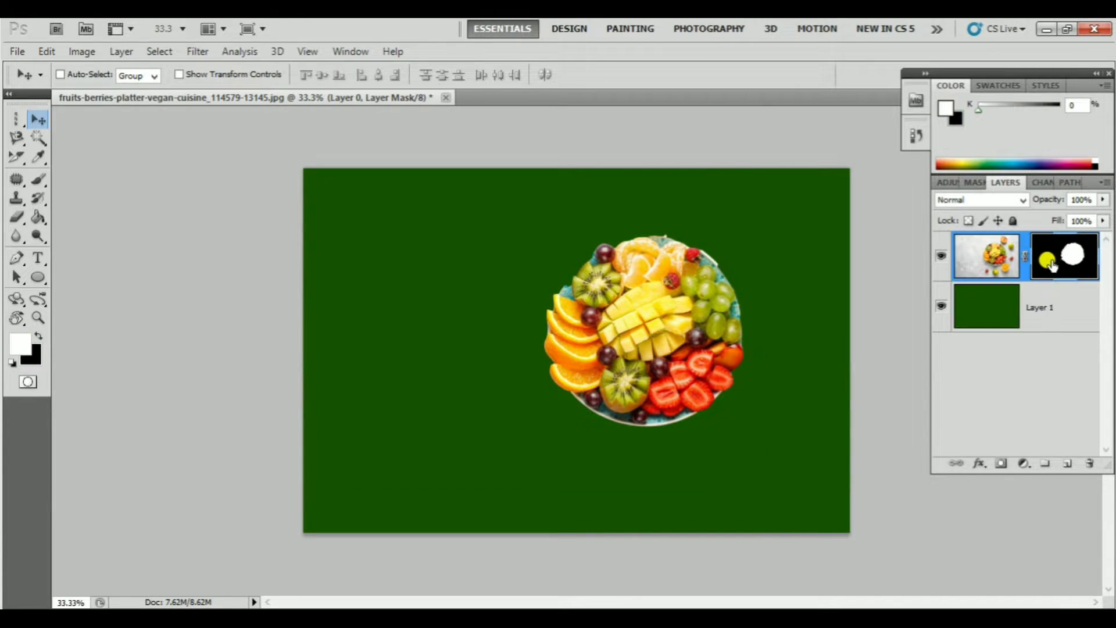
click(1009, 260)
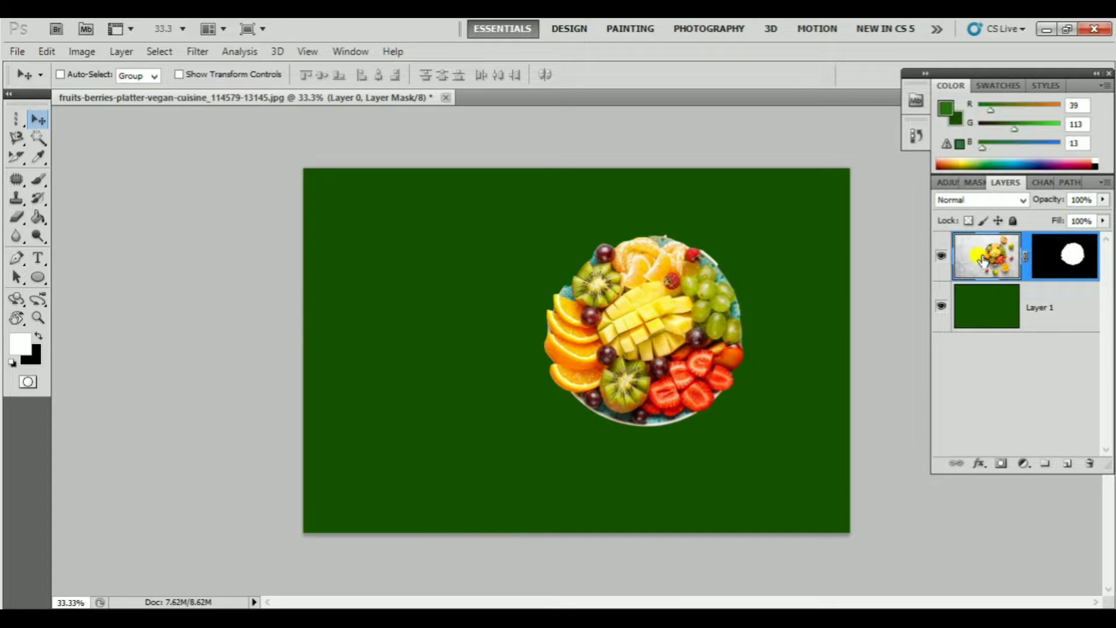
click(1057, 260)
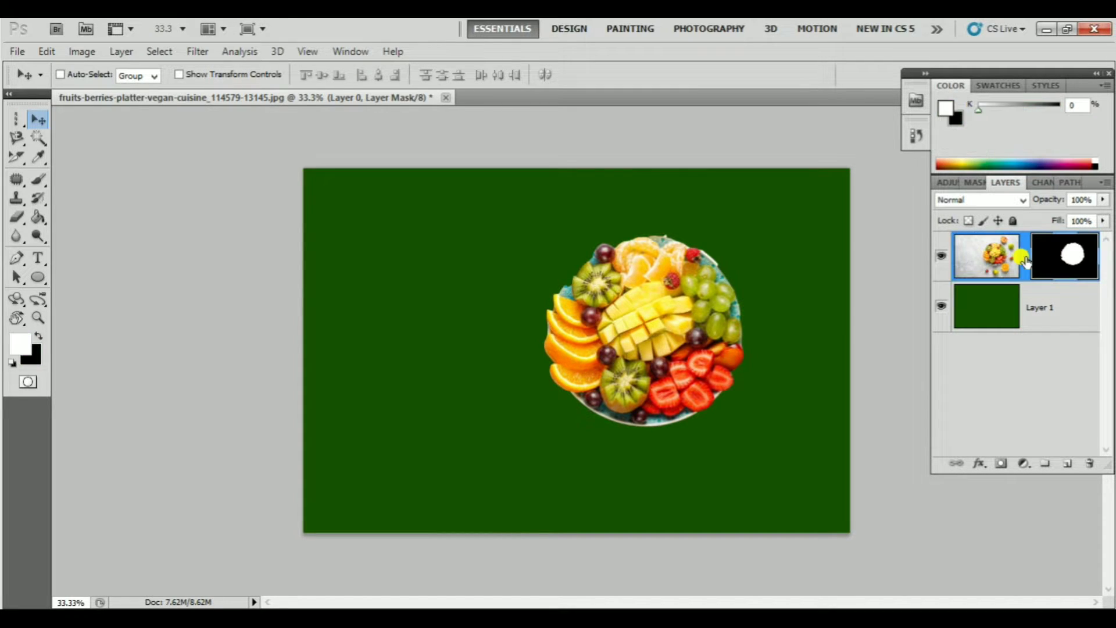
Activate the fruit plate's layer mask, move the masked plate slightly up and to the right, and undo the move.
click(984, 261)
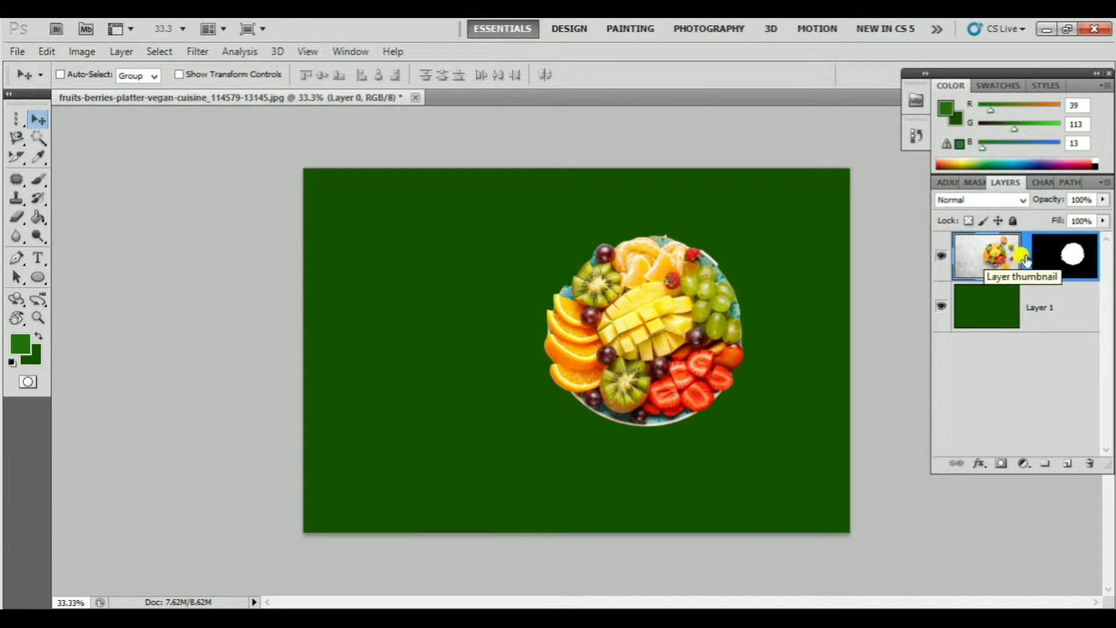
click(1043, 259)
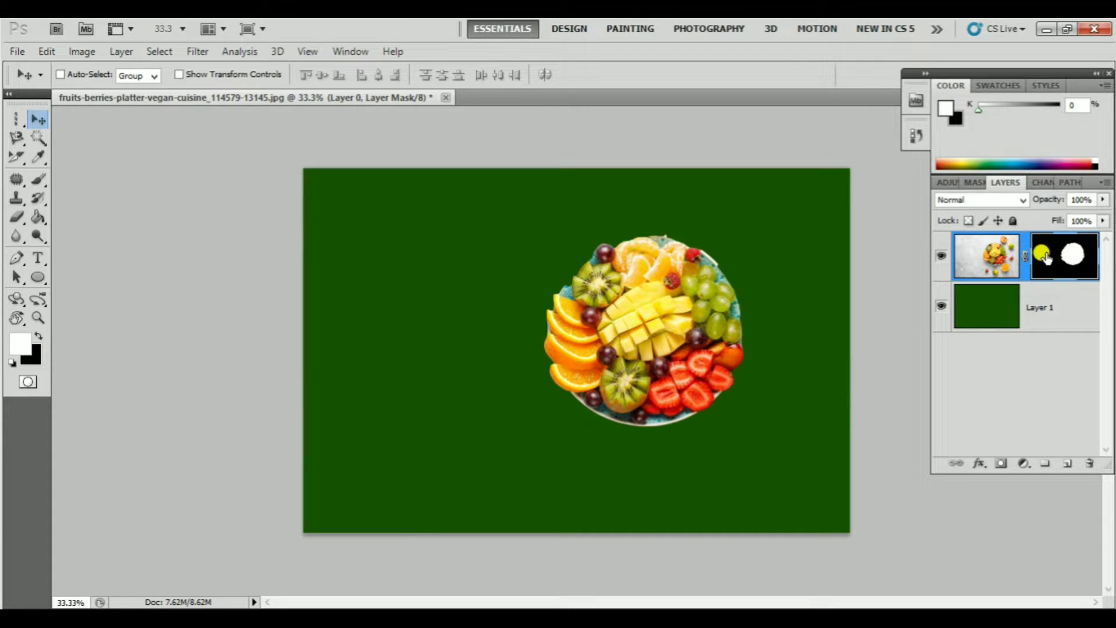
drag(671, 334, 701, 315)
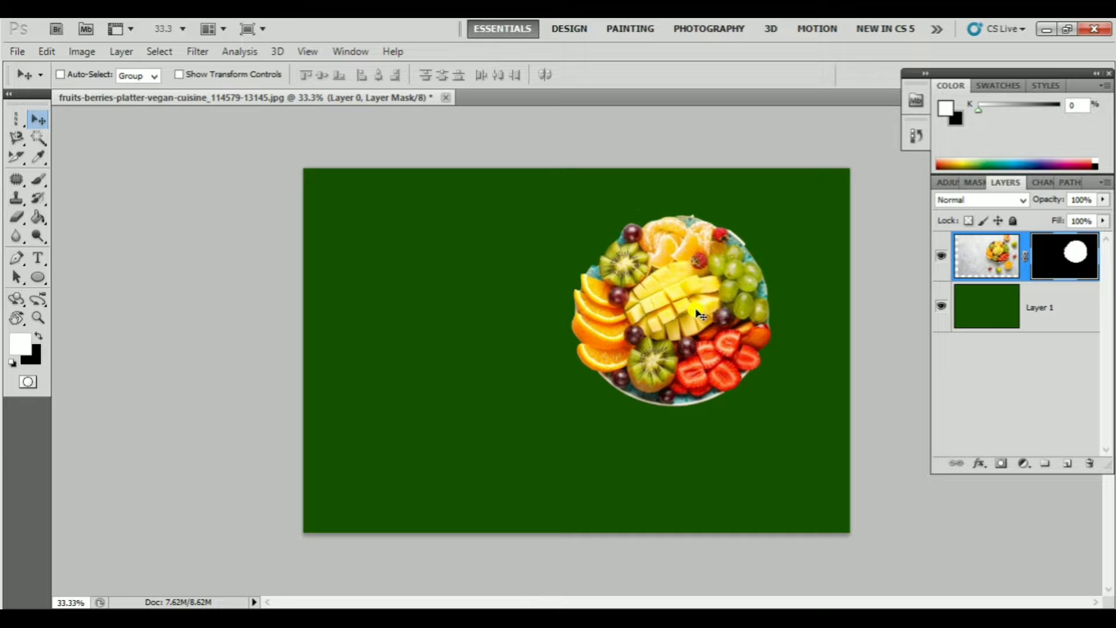
key(ctrl+z)
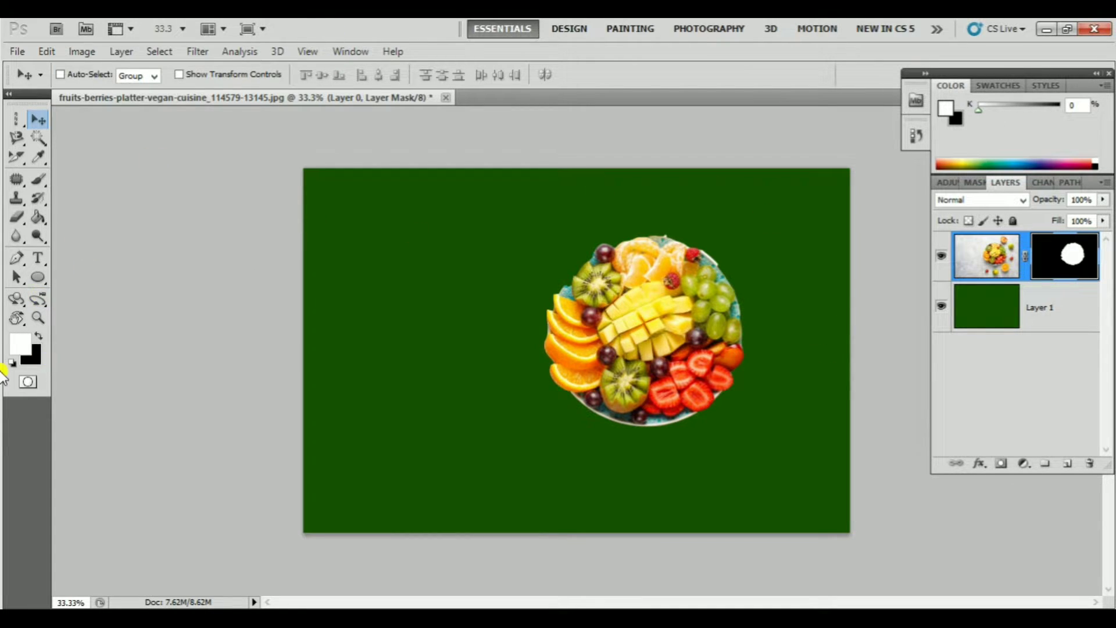
With the layer mask active, set the foreground colour to red (d00000) and reset it to white (ffffff).
click(20, 341)
drag(481, 212, 521, 175)
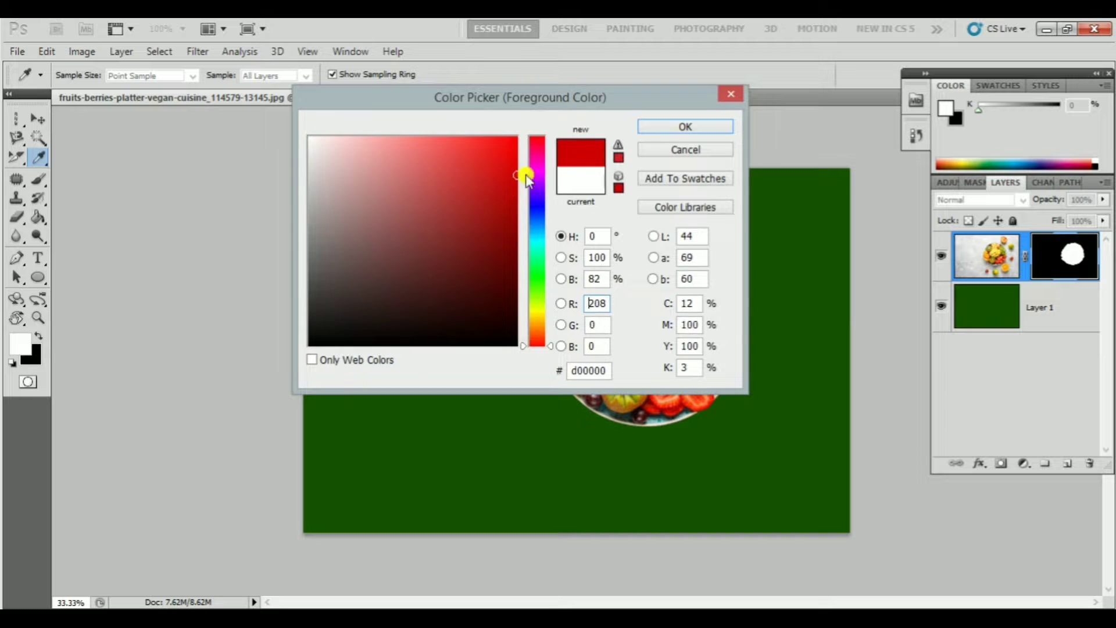
click(695, 126)
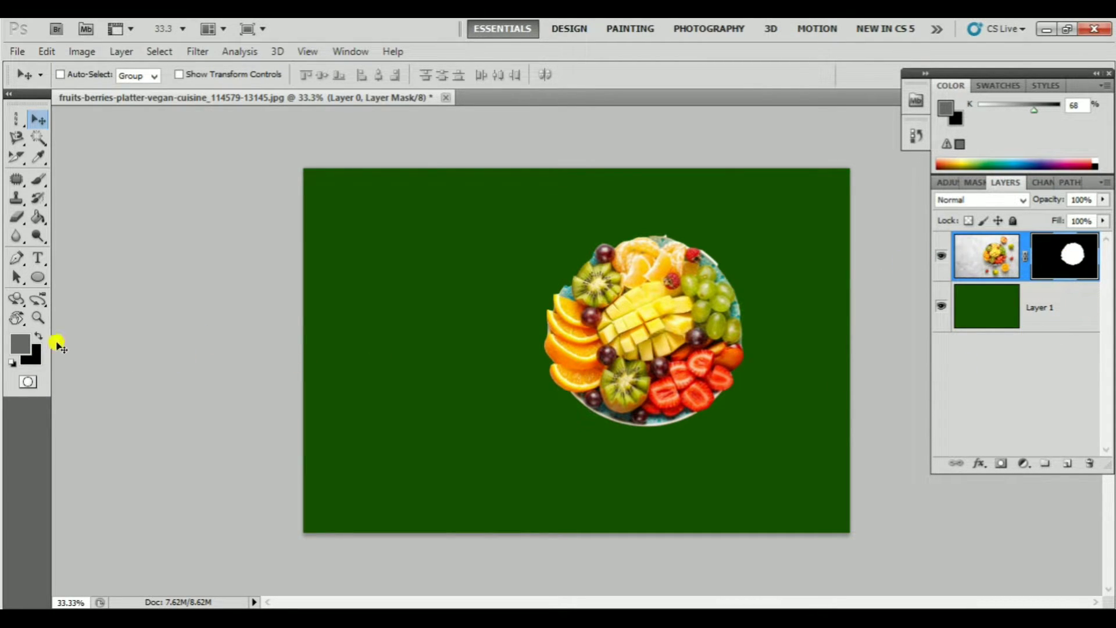
click(20, 344)
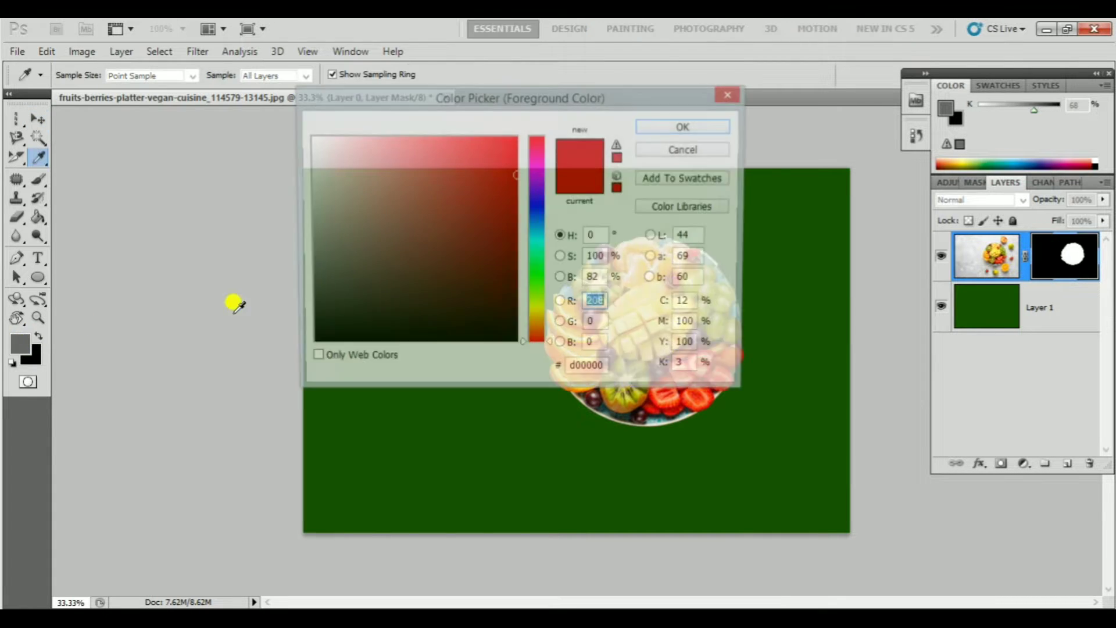
click(344, 312)
drag(343, 311, 308, 138)
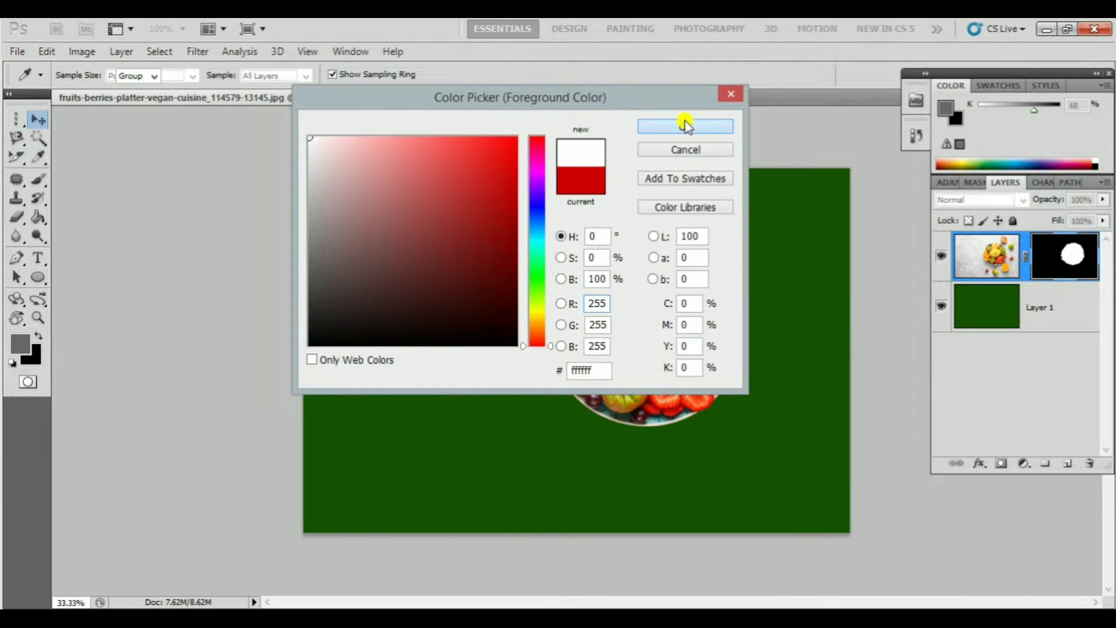
click(686, 125)
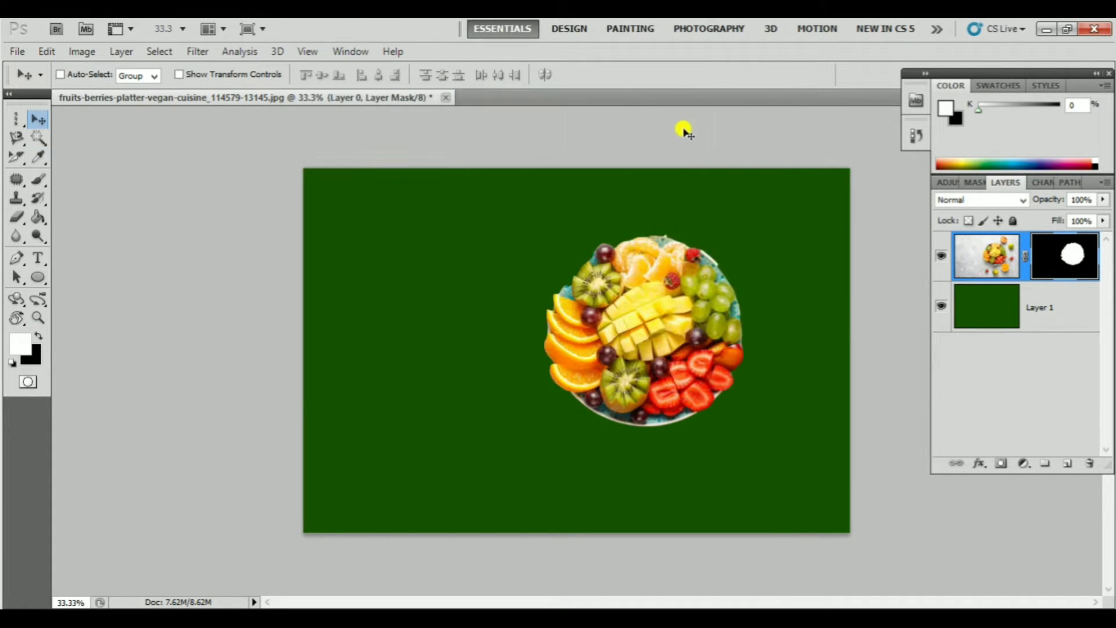
Erase the upper-left part of the fruit plate on the layer mask with the 300 px Eraser and undo the stroke.
click(19, 215)
mouse_move(596, 259)
mouse_down()
mouse_move(541, 242)
mouse_move(564, 222)
mouse_up()
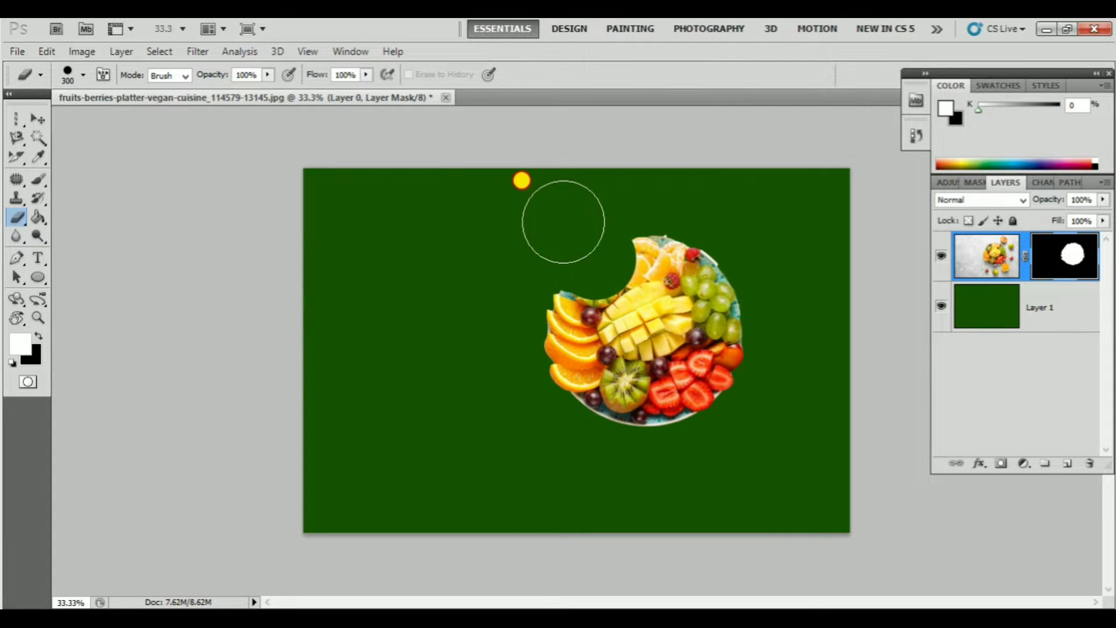
key(ctrl+z)
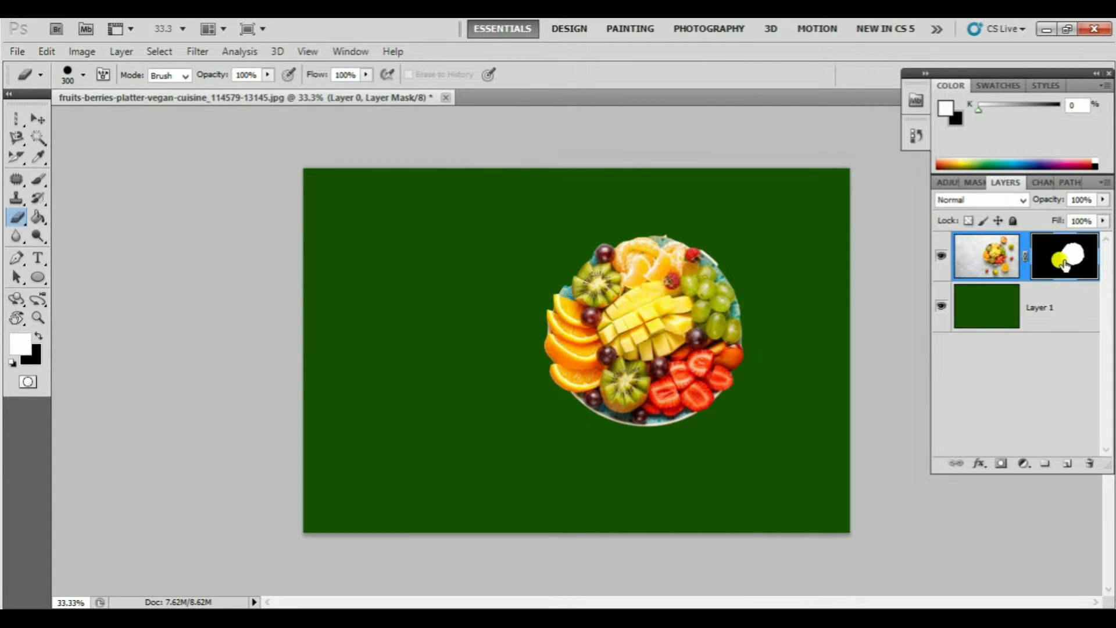
Erase the upper part of the fruit plate on the layer's image instead of its mask and undo the stroke.
click(987, 256)
mouse_move(610, 250)
mouse_down()
mouse_move(518, 235)
mouse_move(520, 250)
mouse_move(695, 235)
mouse_move(521, 271)
mouse_move(698, 249)
mouse_up()
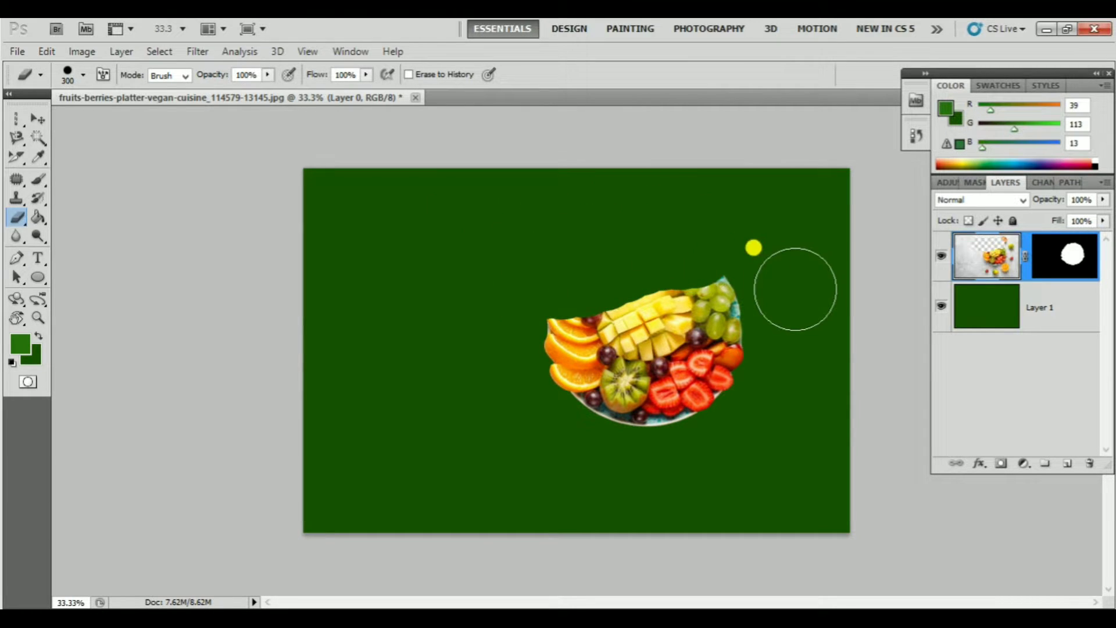
key(ctrl+z)
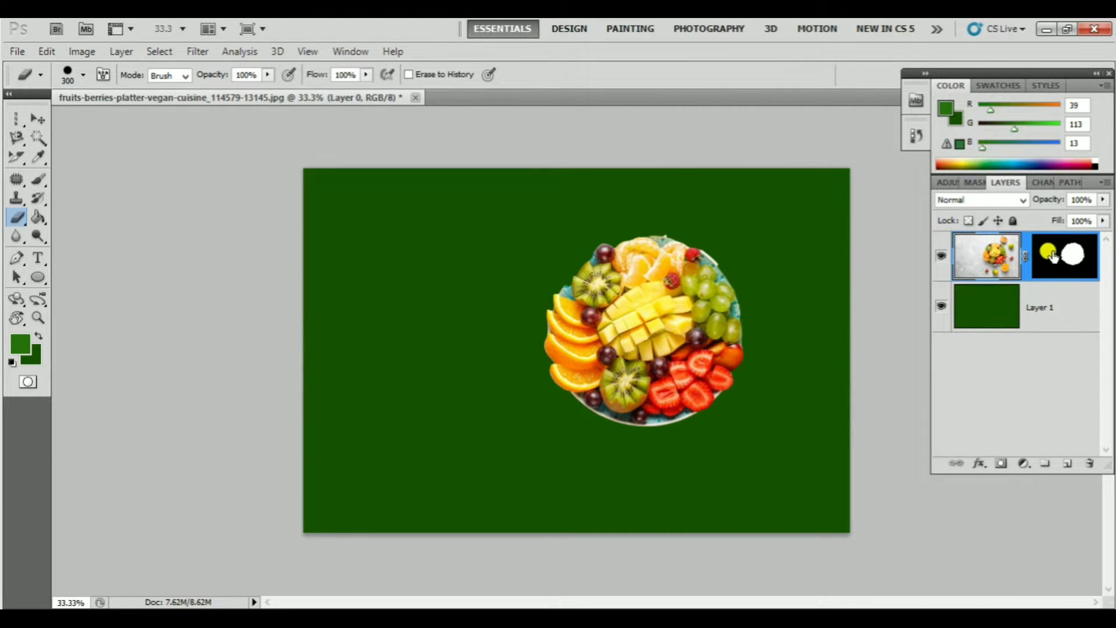
Paint green freehand strokes across the fruit plate on the layer's image with the 44 px Brush and undo them.
click(1034, 309)
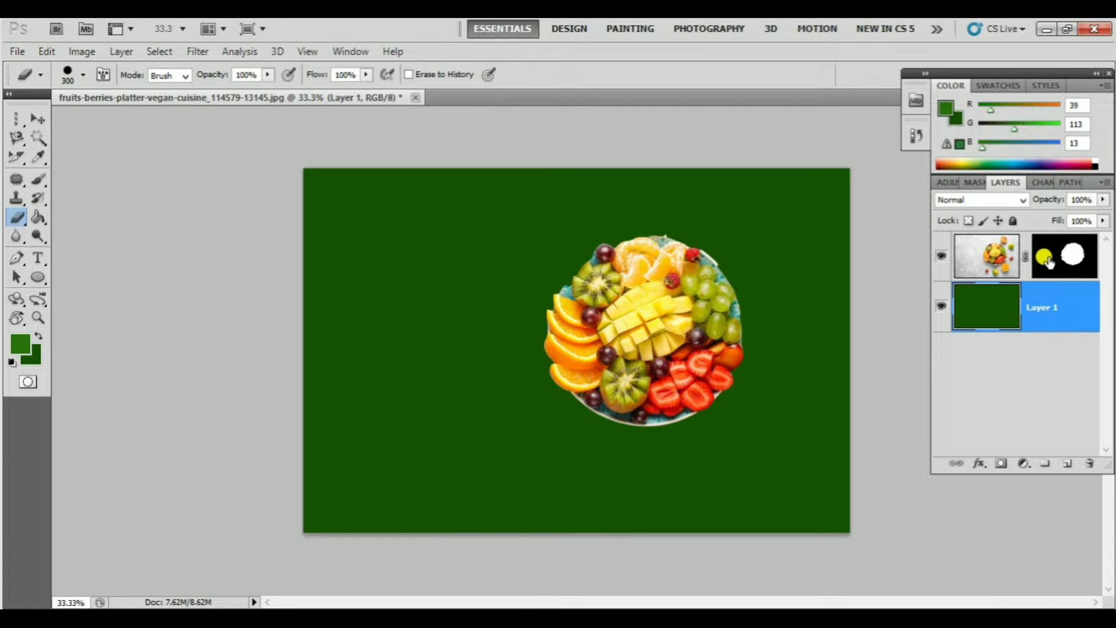
click(1049, 263)
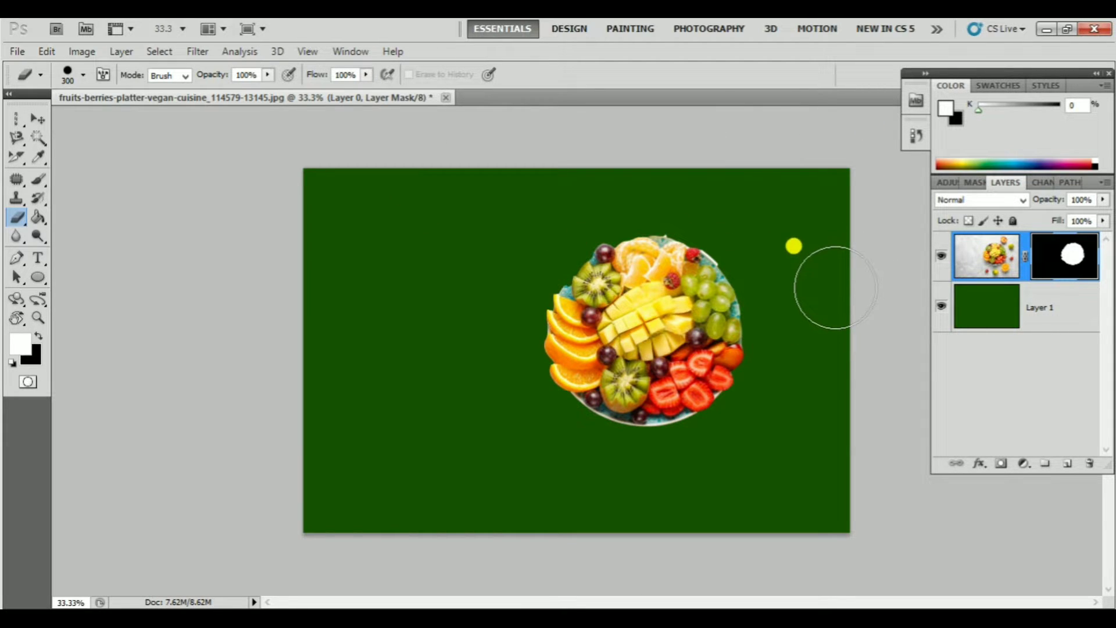
click(996, 260)
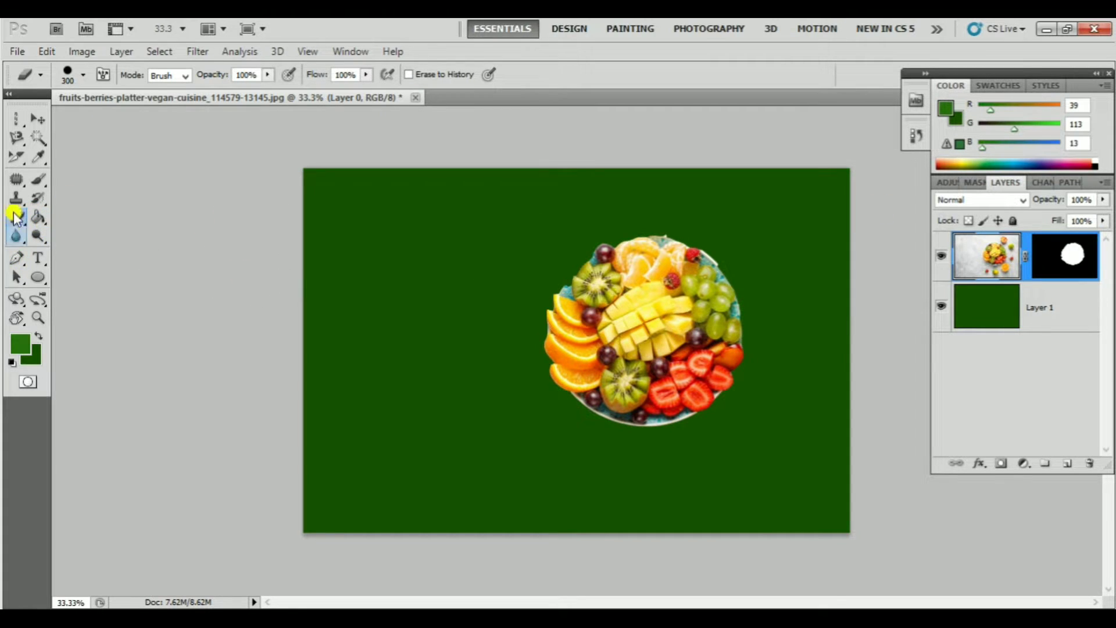
click(37, 179)
mouse_move(579, 269)
mouse_down()
mouse_move(646, 317)
mouse_move(547, 342)
mouse_up()
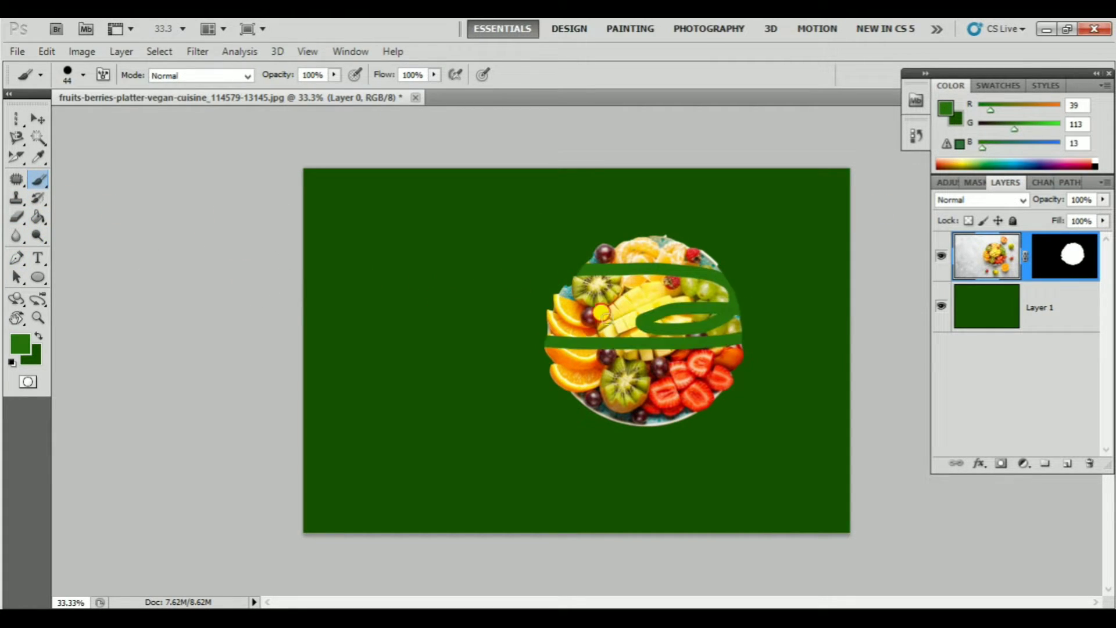
mouse_move(602, 313)
mouse_down()
mouse_move(606, 383)
mouse_move(564, 294)
mouse_move(695, 366)
mouse_up()
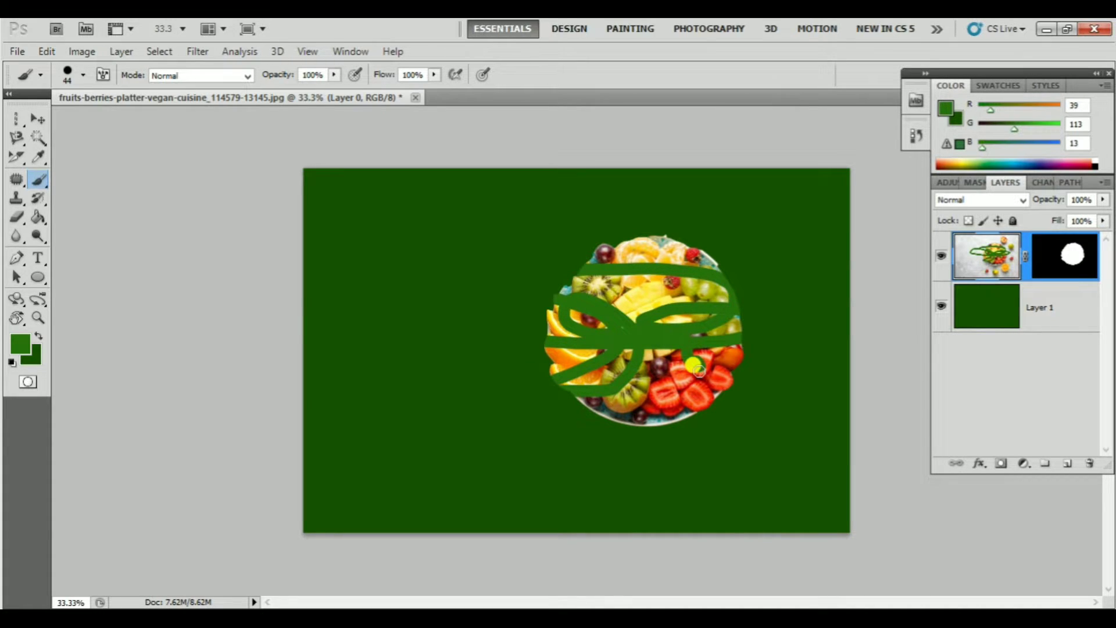
key(ctrl+z)
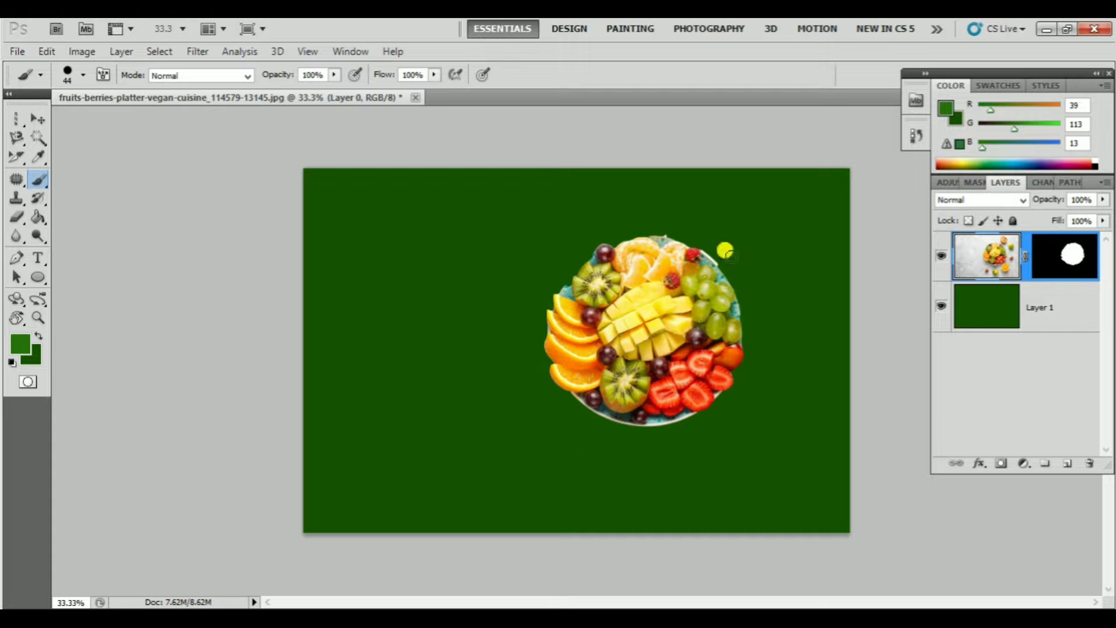
Paint white loops around the fruit plate on the layer mask to reveal the hidden background and undo them.
click(1073, 268)
key(d)
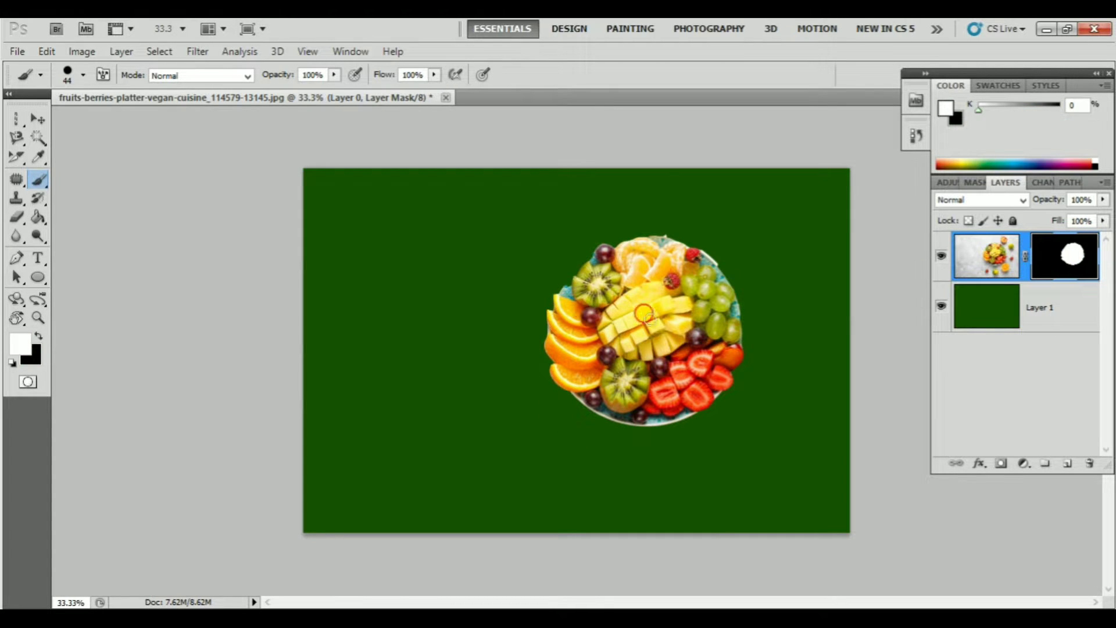
mouse_move(735, 273)
mouse_down()
mouse_move(611, 309)
mouse_move(750, 354)
mouse_move(550, 331)
mouse_move(651, 290)
mouse_move(747, 333)
mouse_move(736, 395)
mouse_move(632, 307)
mouse_move(676, 339)
mouse_up()
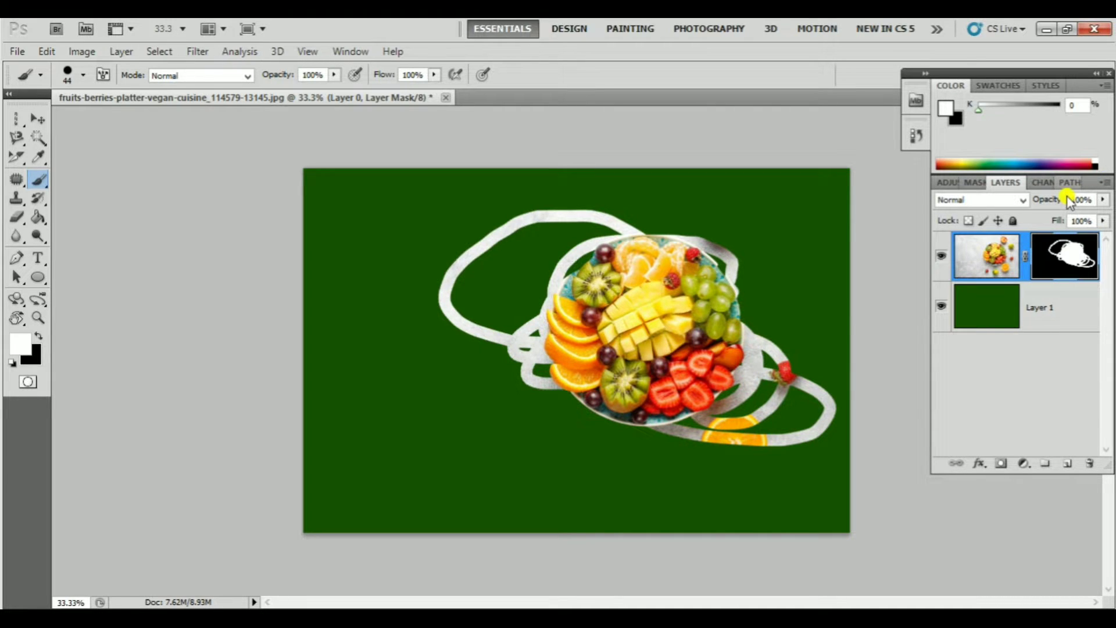
key(ctrl+z)
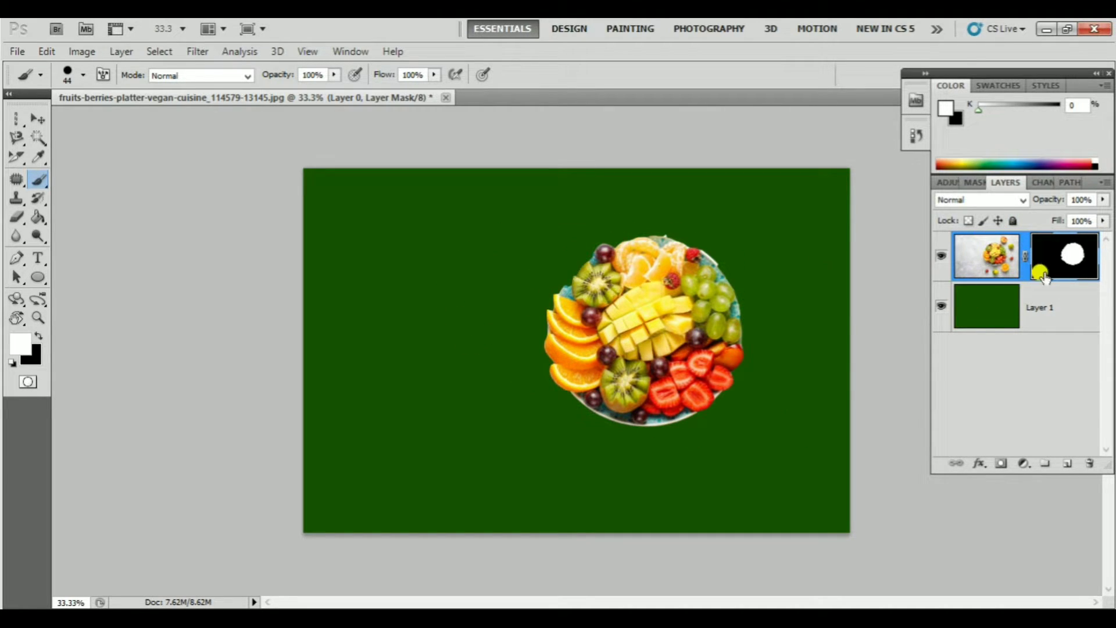
Swap the foreground colour to black, fill the entire layer mask with it, and invert the mask to white.
click(39, 337)
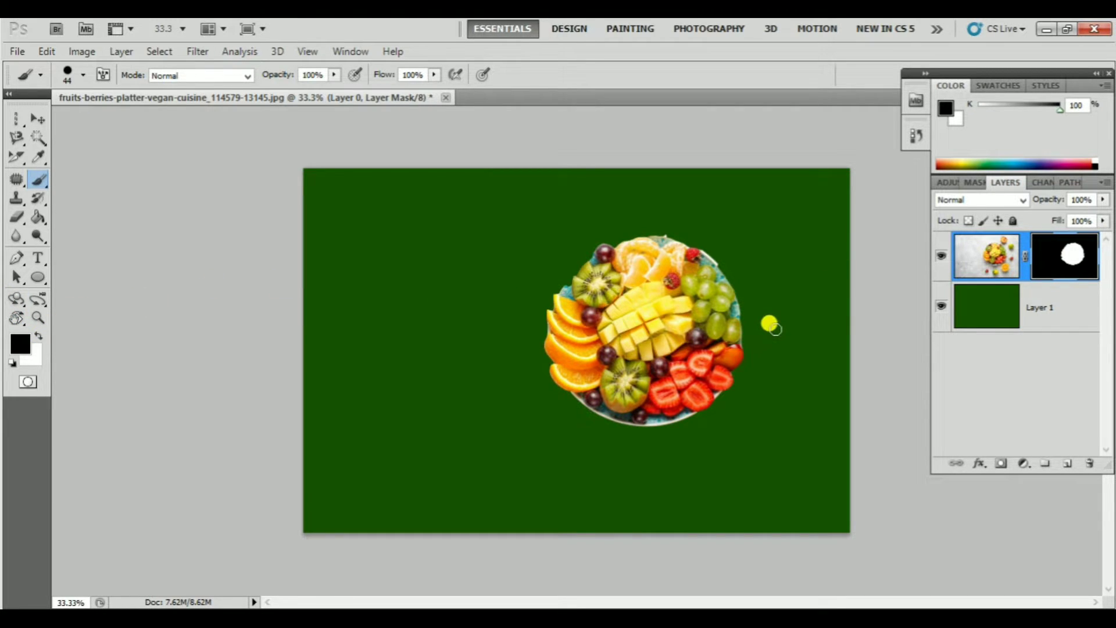
key(ctrl+alt+BackSpace)
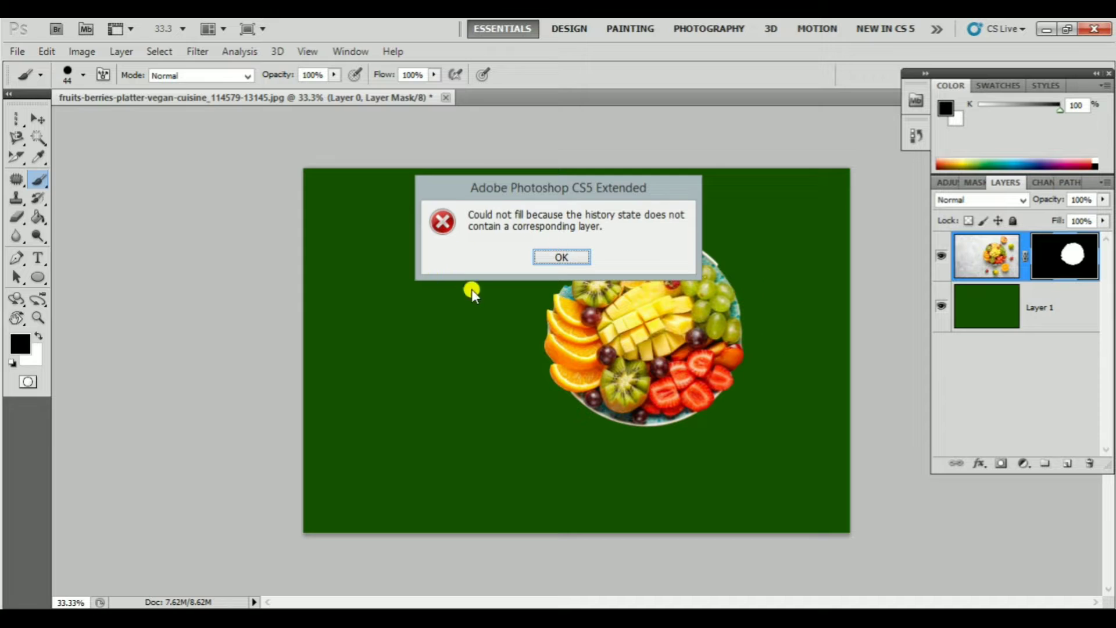
click(565, 256)
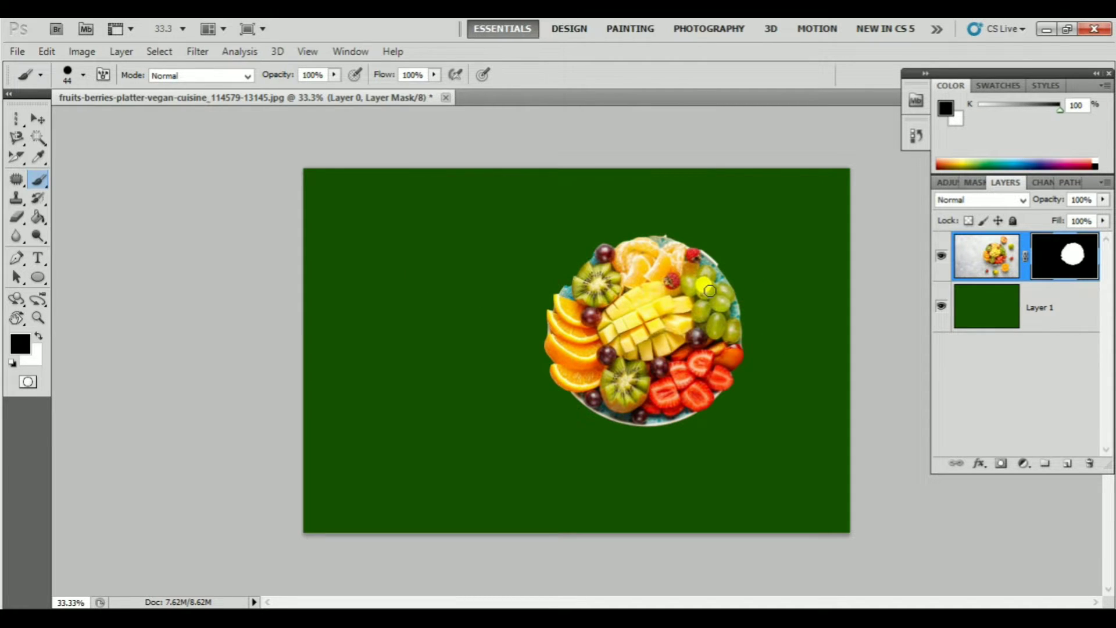
key(alt+BackSpace)
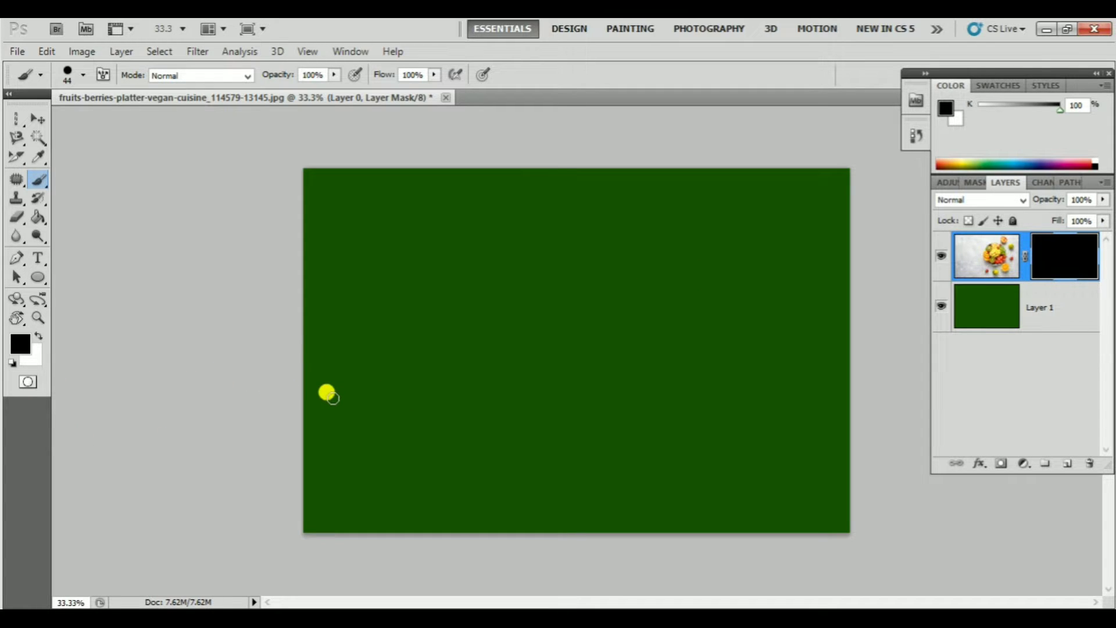
key(ctrl+i)
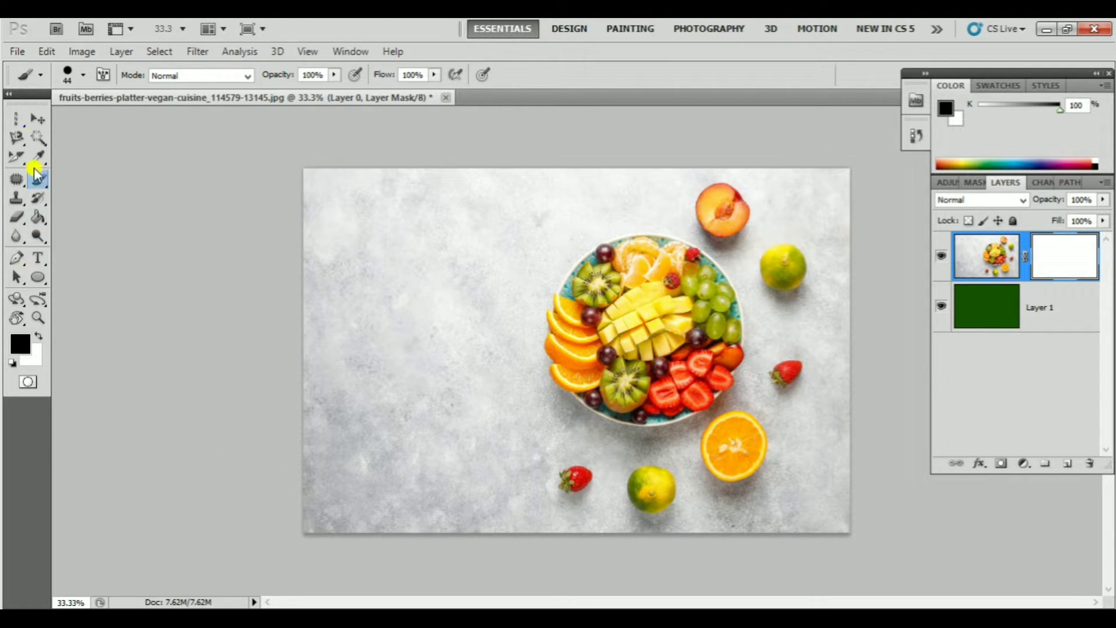
Activate the Rectangular Marquee tool and set its style to Normal.
right_click(20, 119)
click(87, 120)
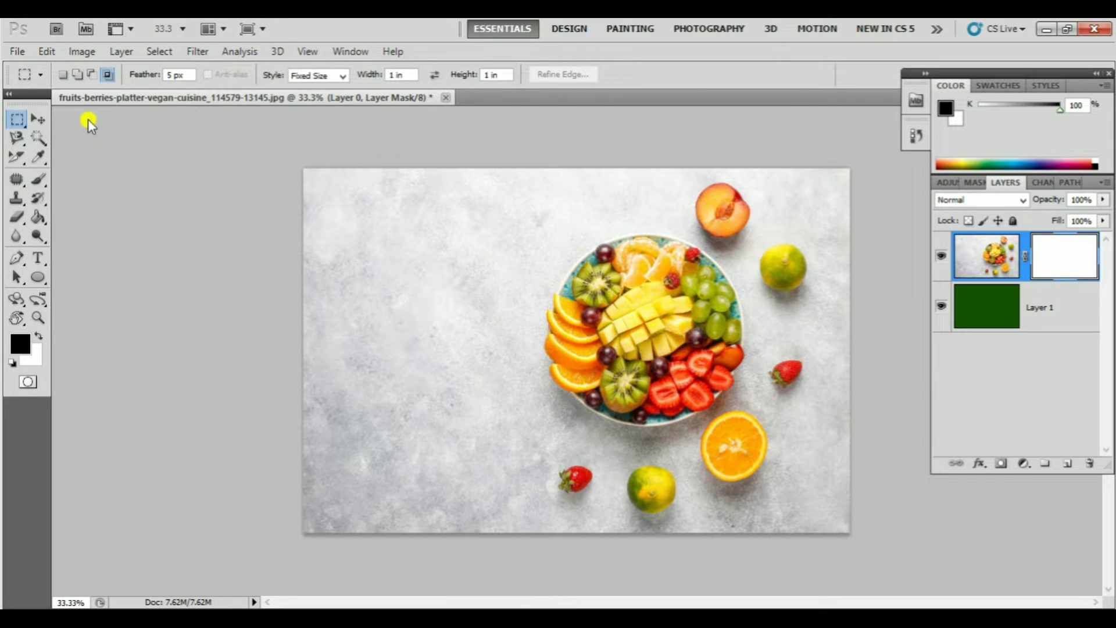
click(543, 174)
click(721, 260)
click(109, 75)
click(308, 76)
click(310, 88)
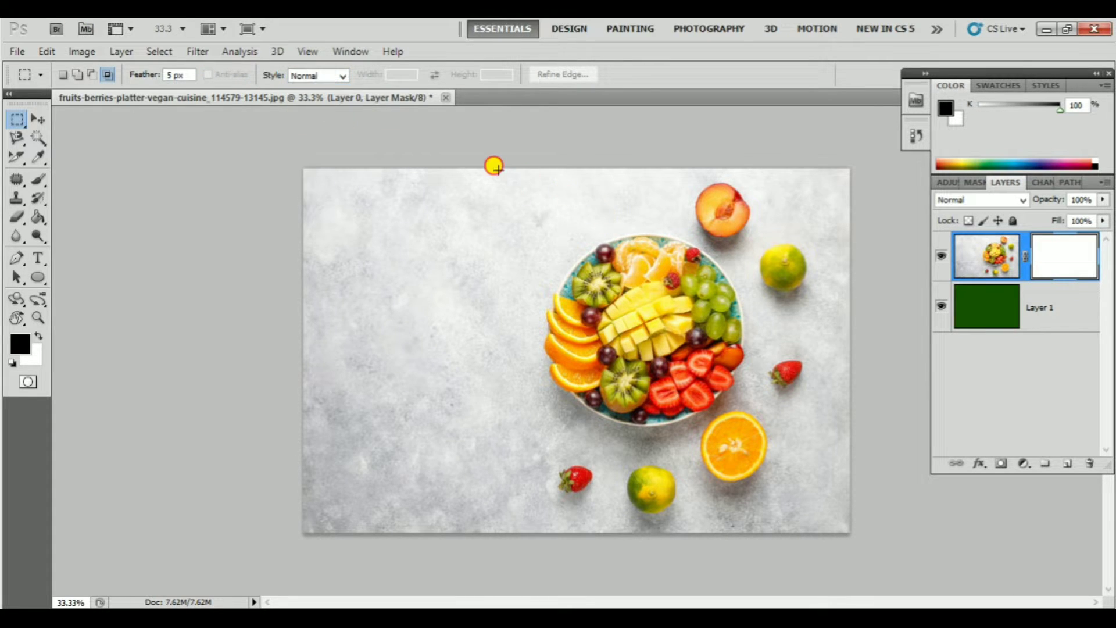
Select a rectangle over the image's upper-right area, fill it with black on the layer mask, and deselect.
drag(853, 317, 852, 316)
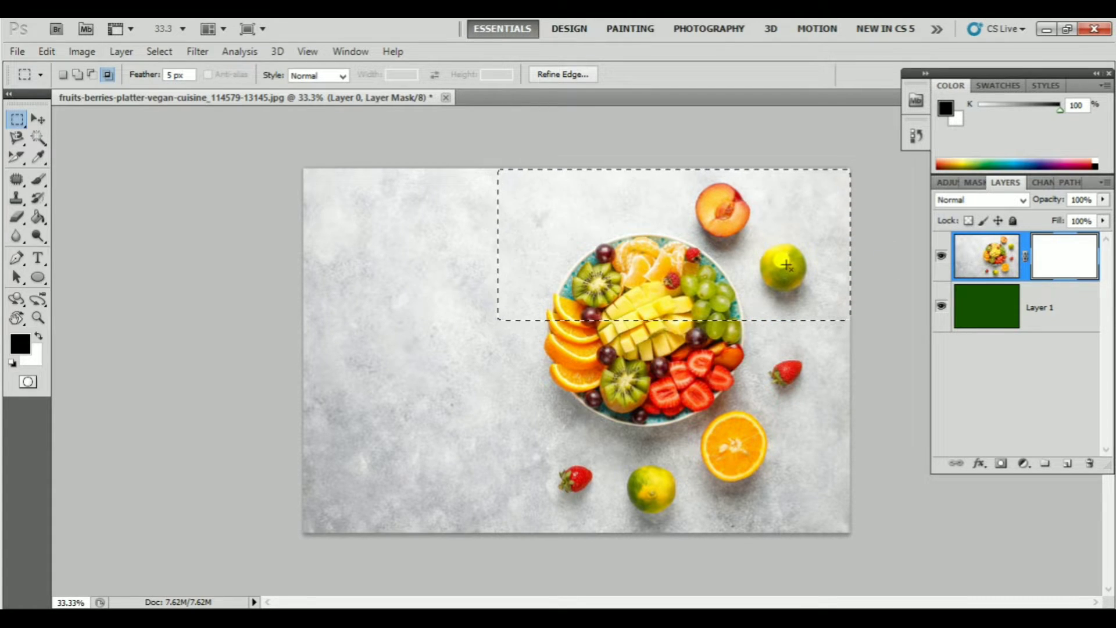
key(alt+BackSpace)
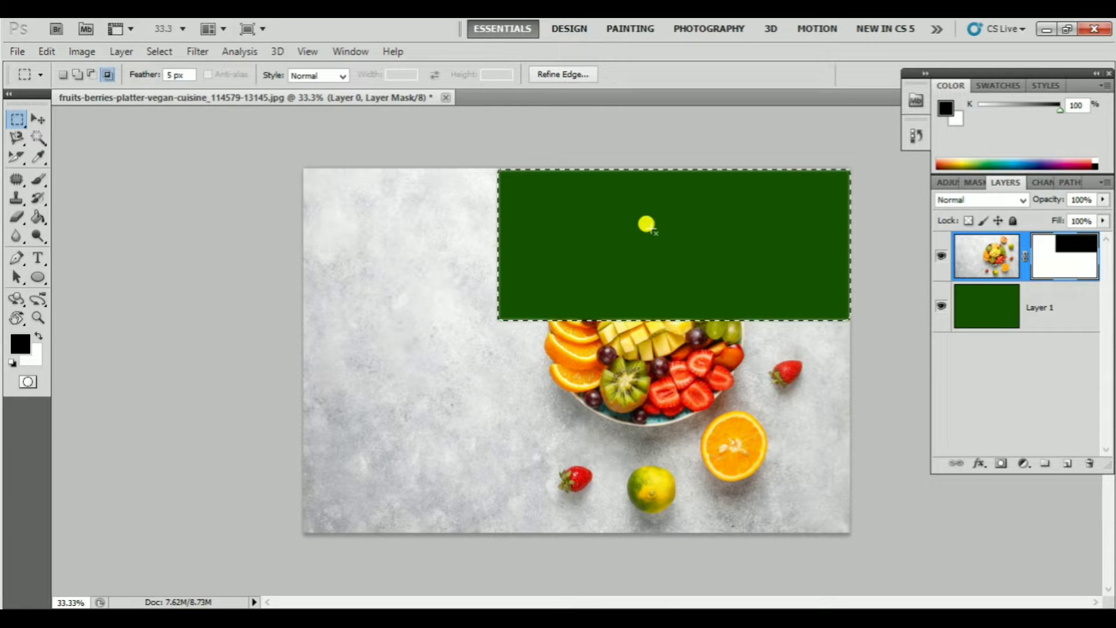
drag(637, 222, 736, 266)
key(ctrl+z)
key(ctrl+d)
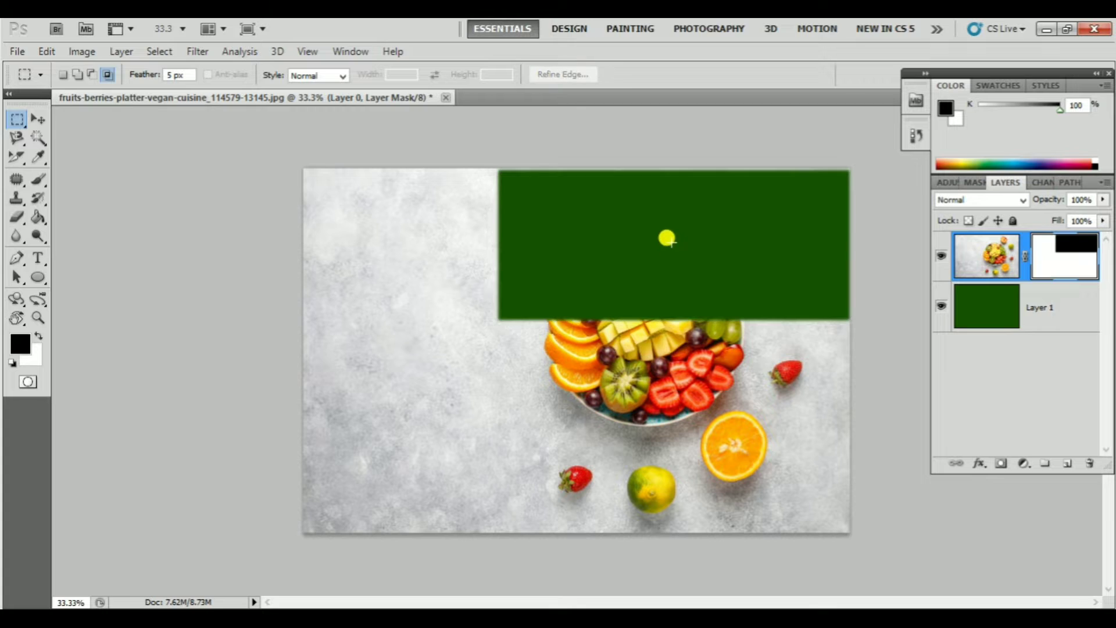
Select a smaller rectangle inside the hidden green area, fill it with the white background colour on the mask, and deselect.
drag(655, 214, 779, 298)
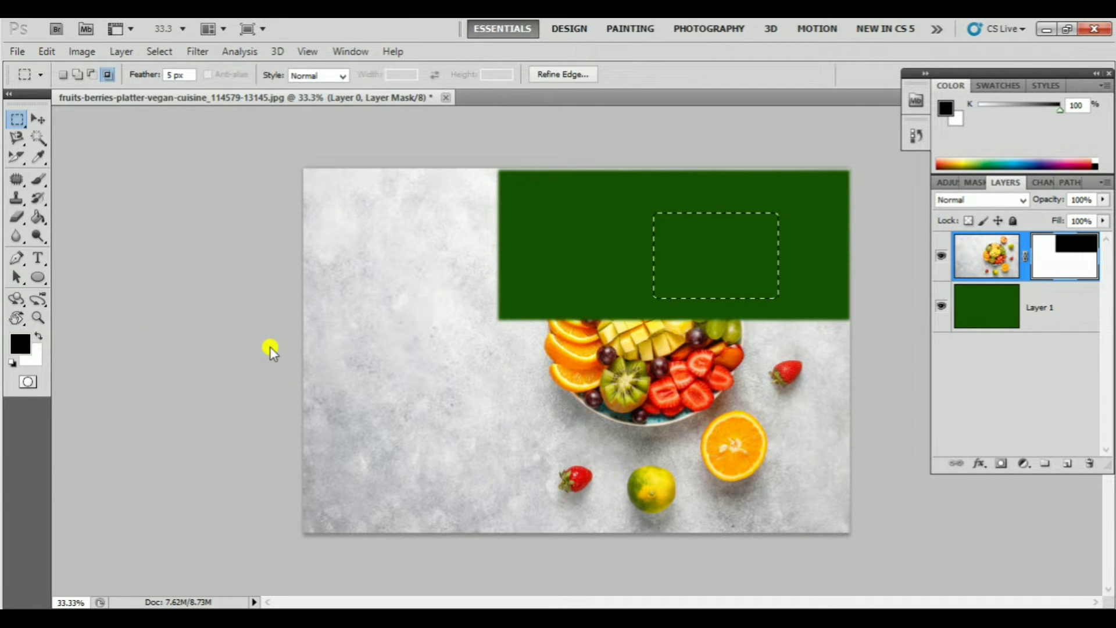
key(Delete)
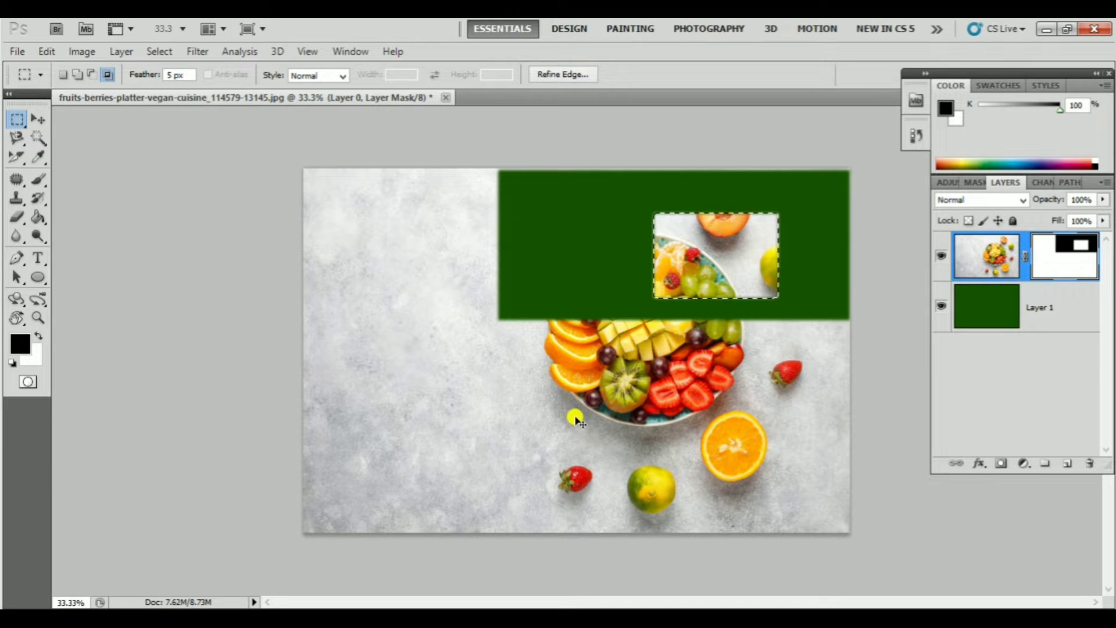
key(ctrl+d)
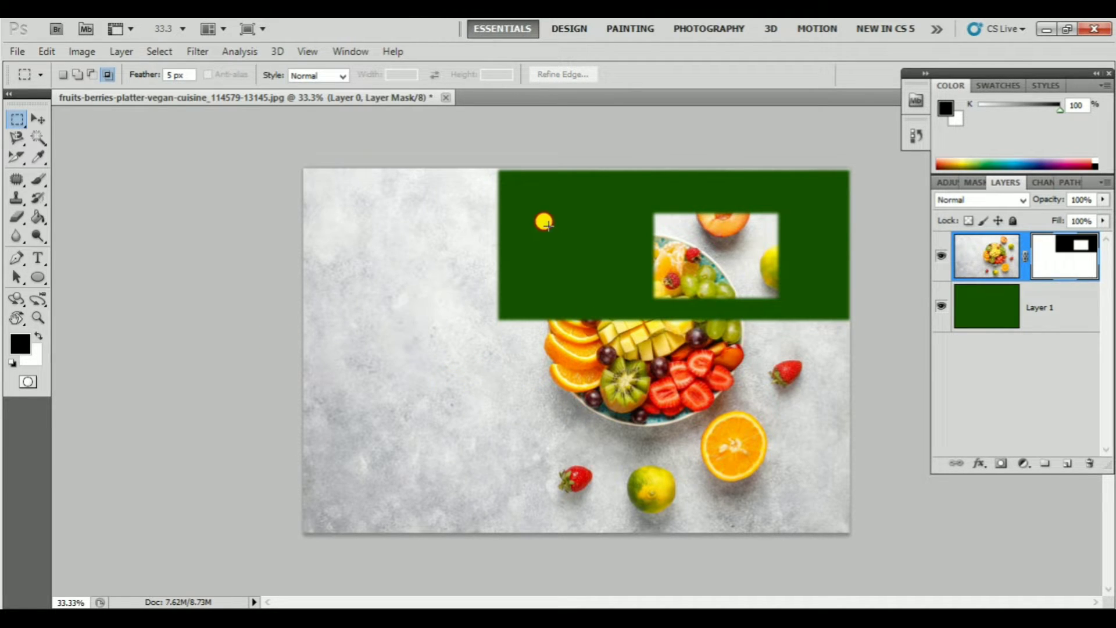
Select a small square in the green area beside the revealed rectangle and fill it with white on the layer mask.
drag(546, 226, 621, 295)
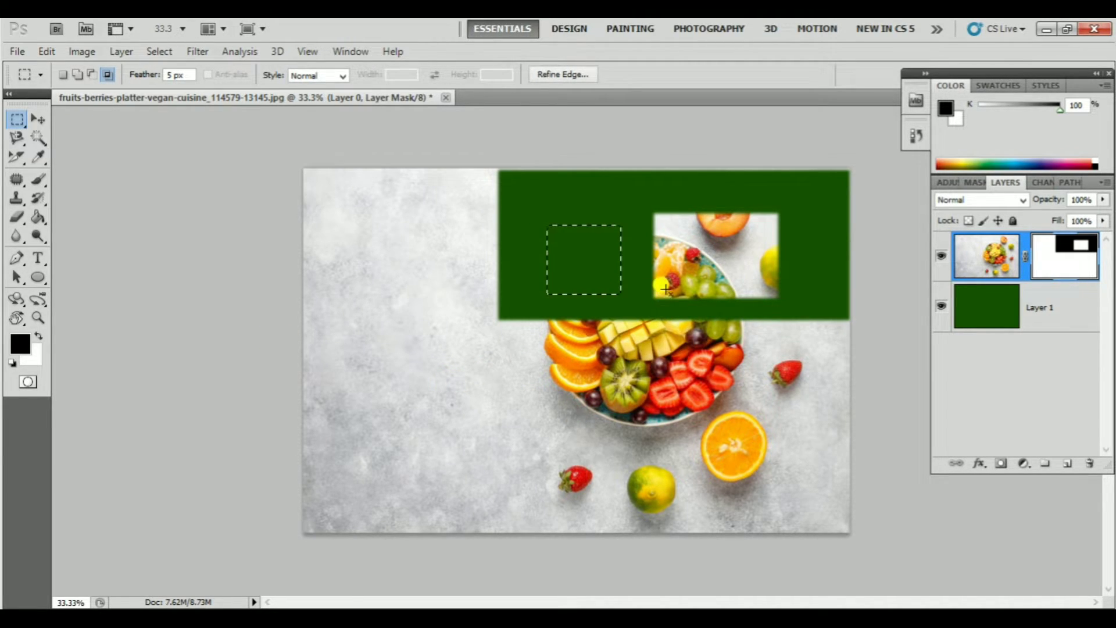
key(Delete)
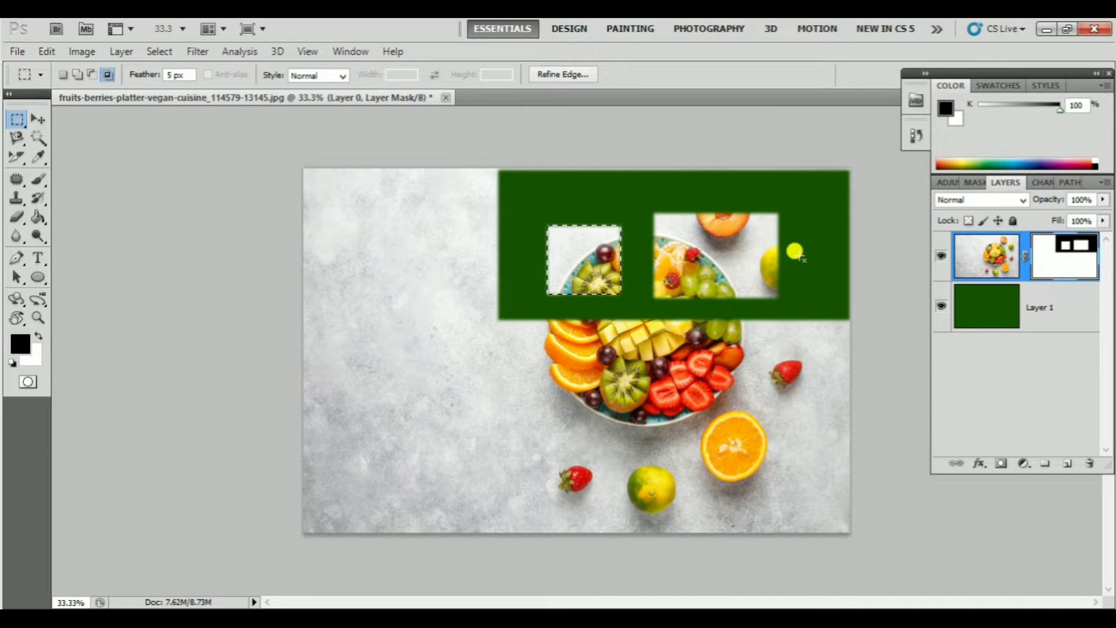
drag(618, 180, 645, 222)
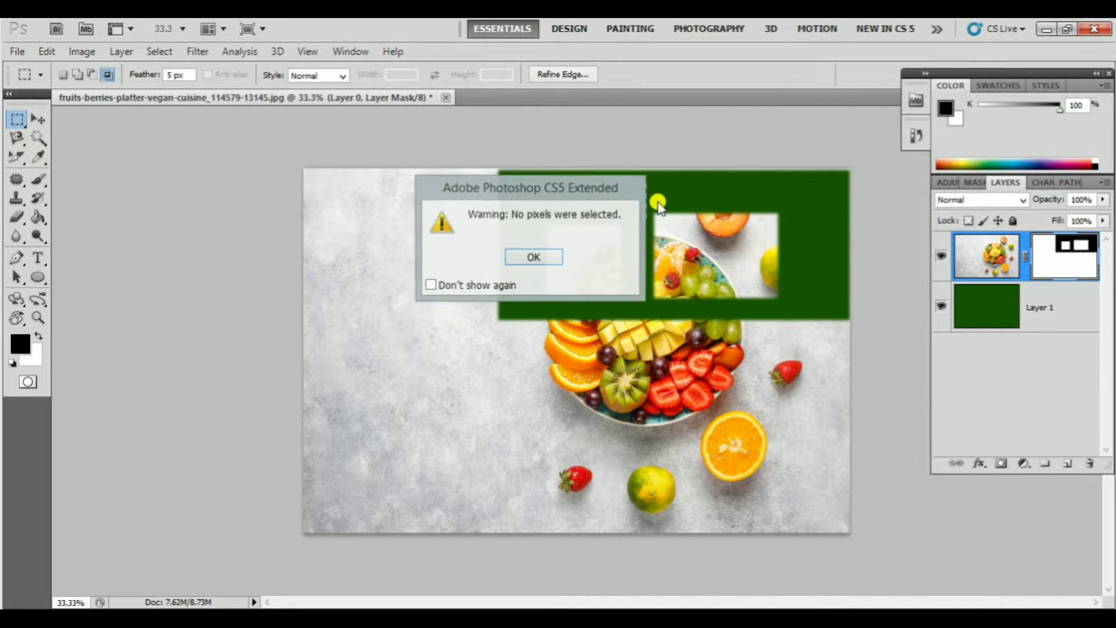
click(533, 257)
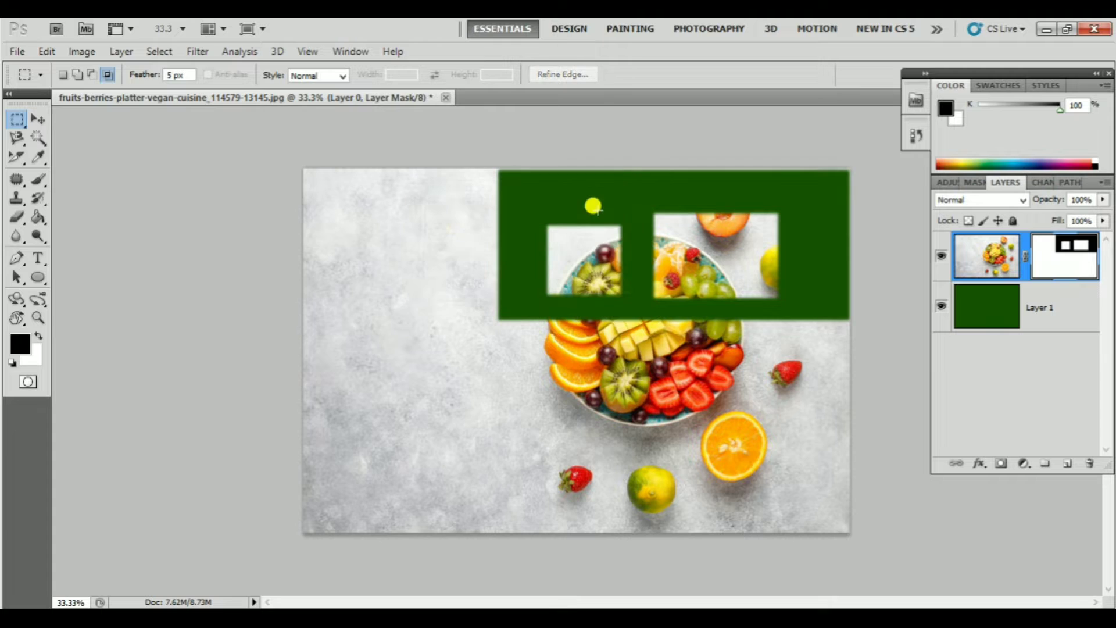
Select a thin horizontal strip above the two revealed rectangles, fill it with the white background colour on the mask, and deselect.
drag(539, 193, 714, 184)
key(ctrl+BackSpace)
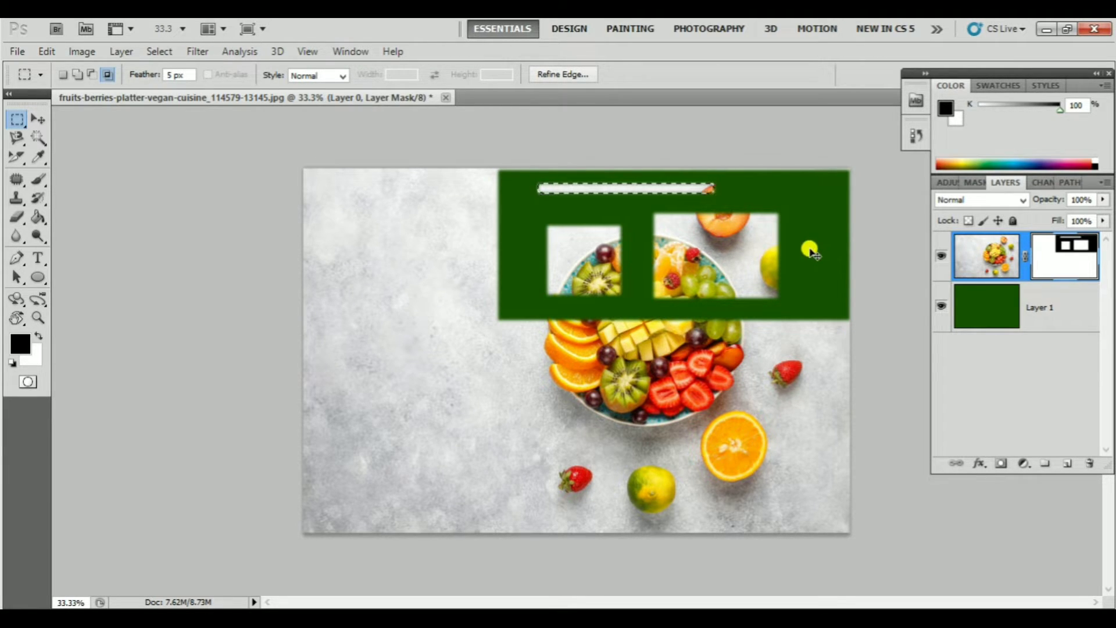
key(ctrl+d)
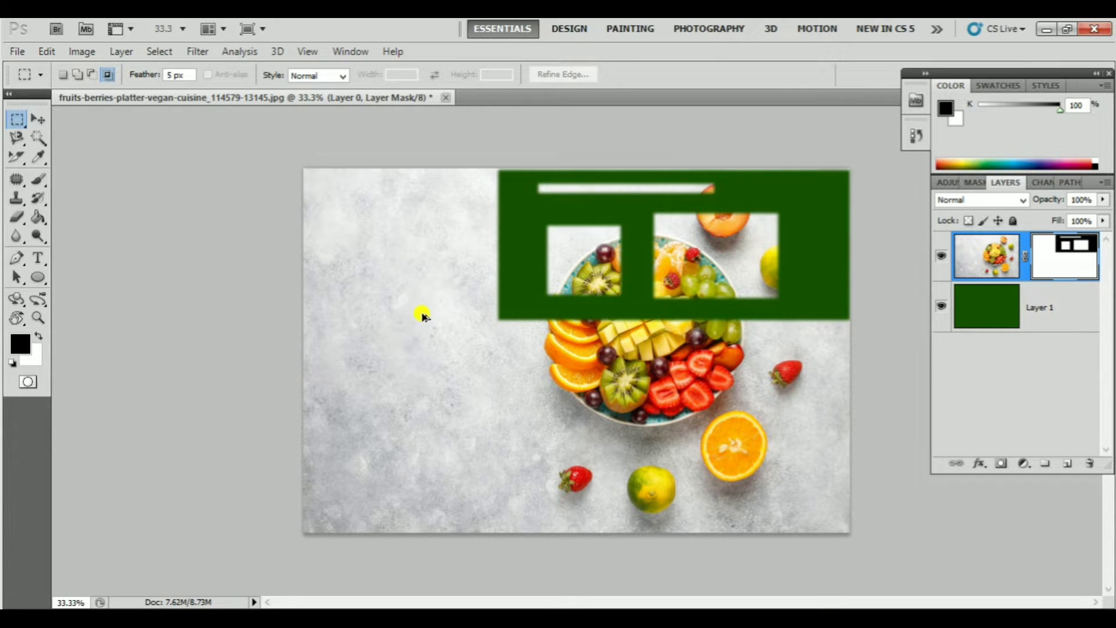
key(ctrl+shift+d)
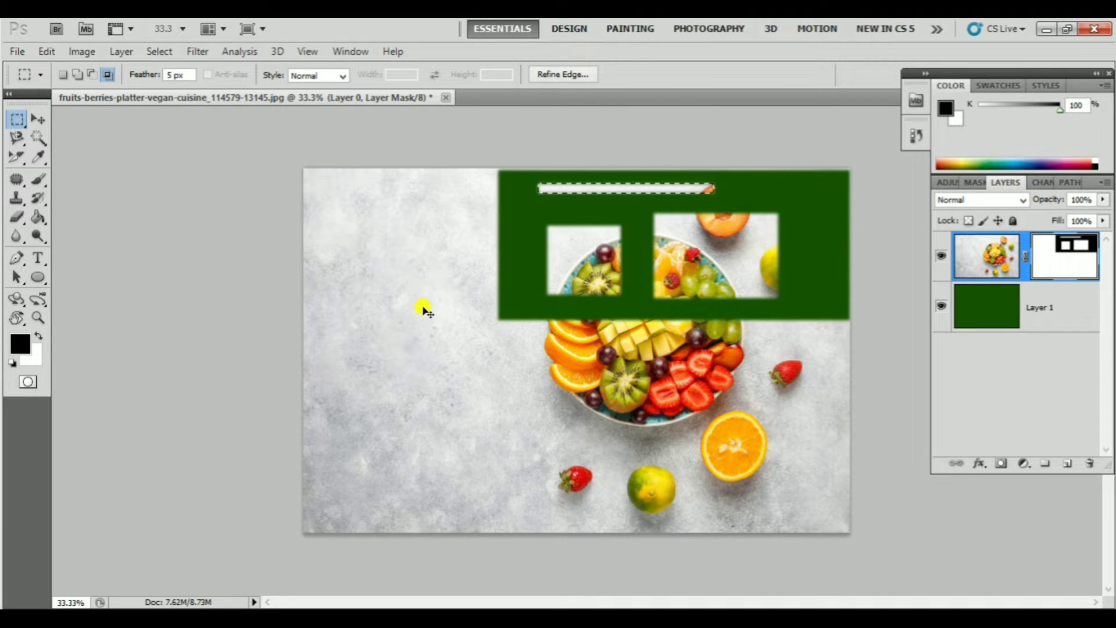
key(ctrl+d)
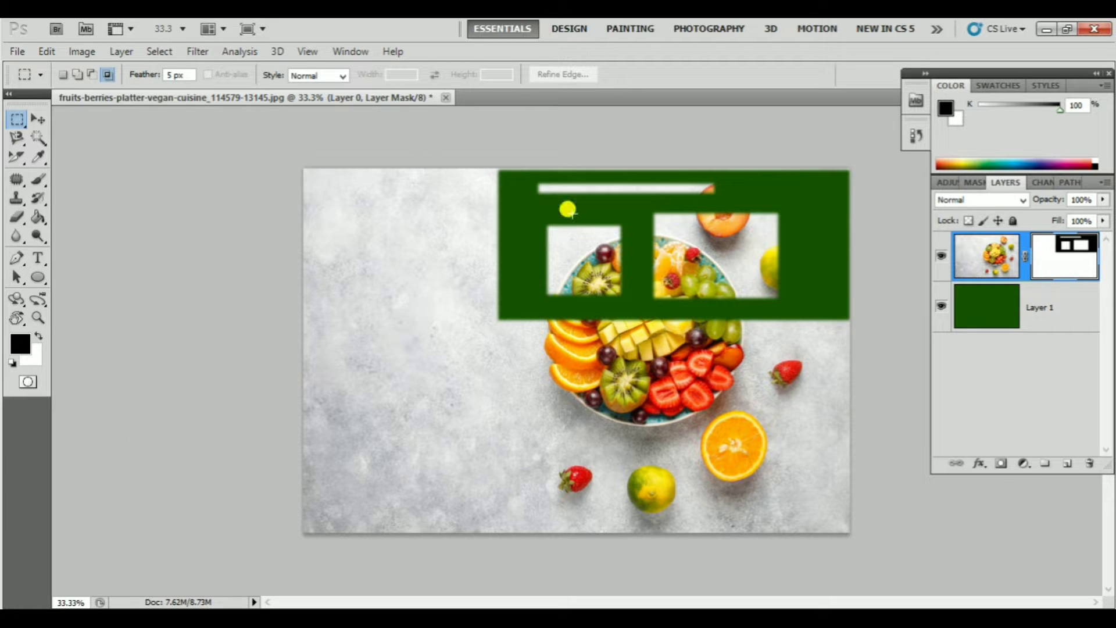
Target the fruit layer's mask and set the foreground colour to dark grey 494242.
click(980, 255)
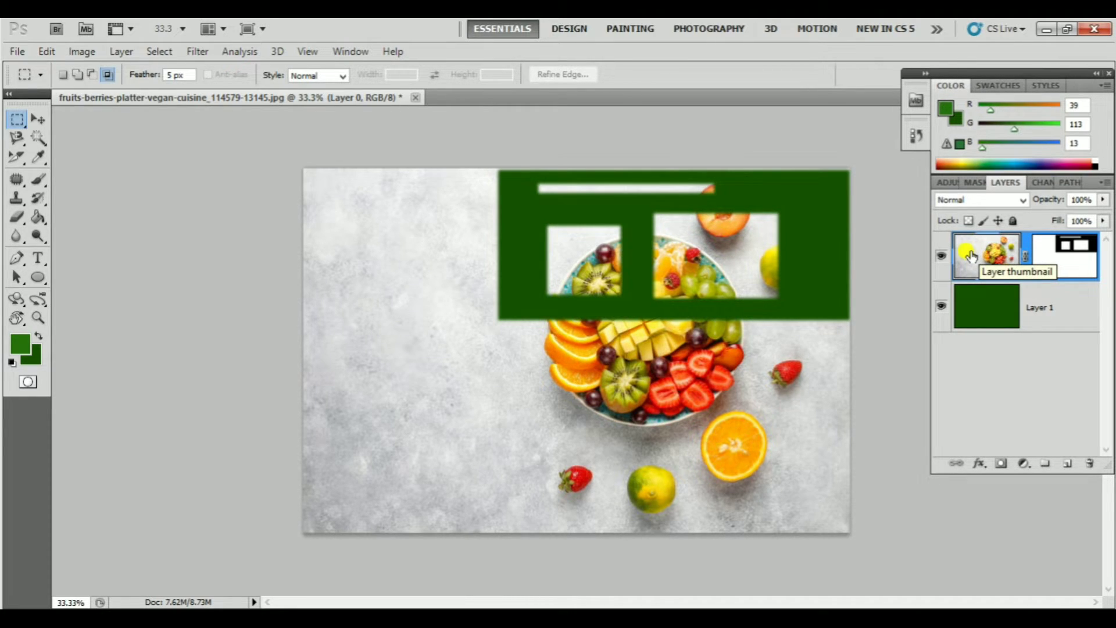
click(1080, 267)
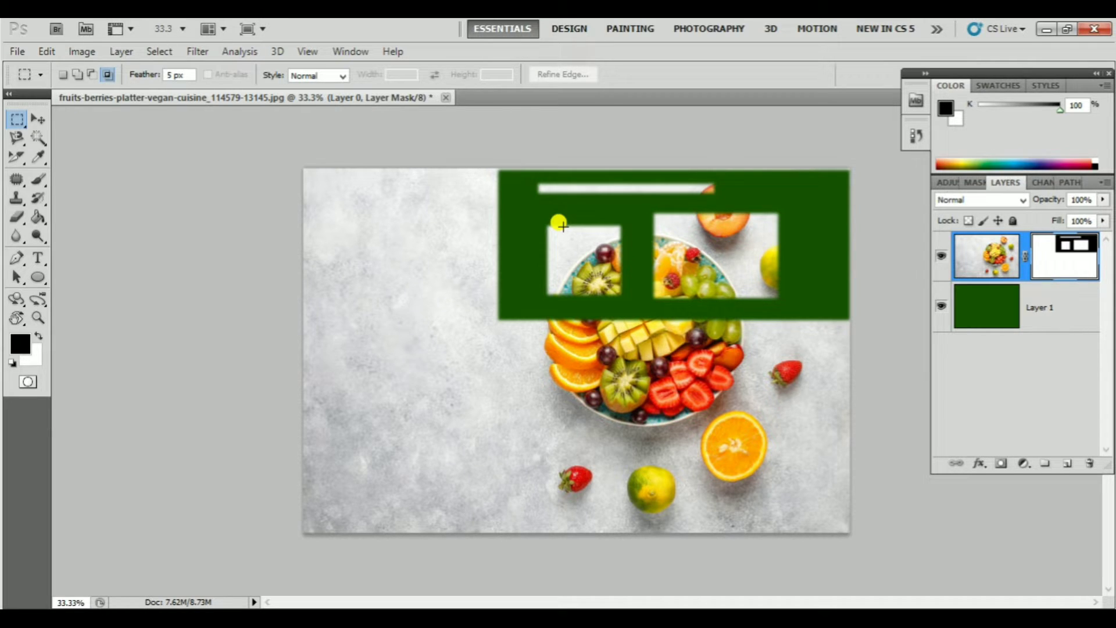
click(19, 343)
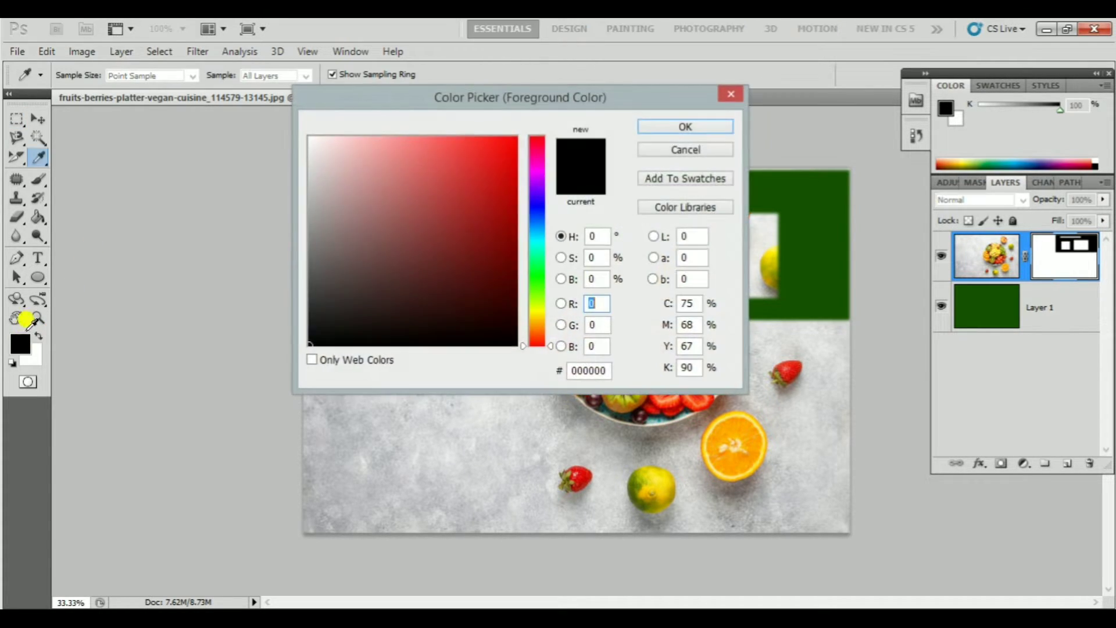
drag(415, 221, 327, 286)
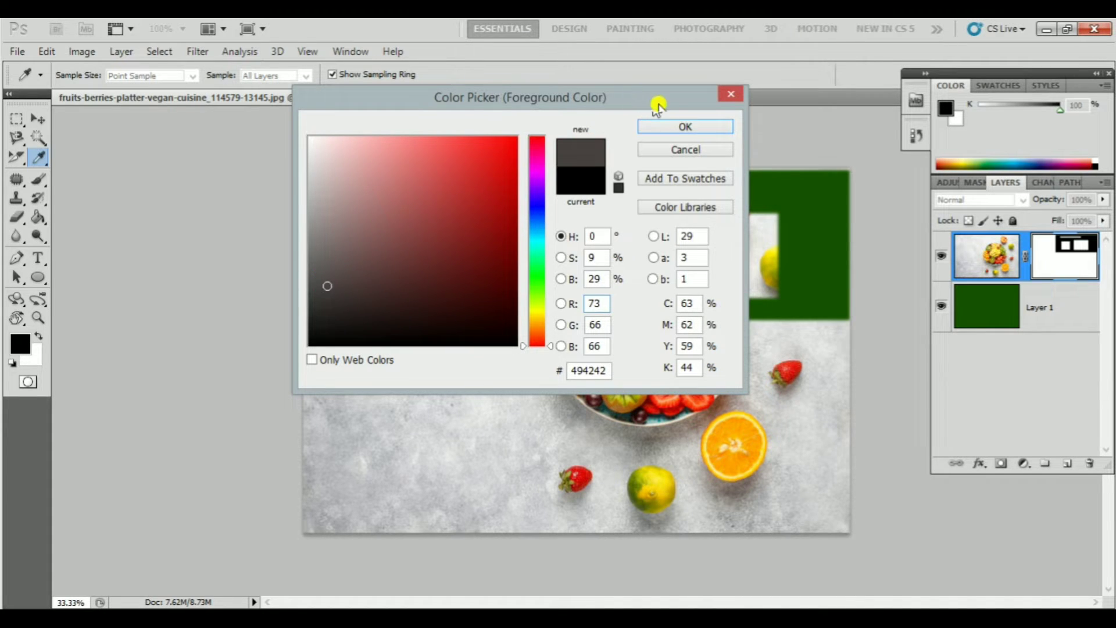
click(680, 128)
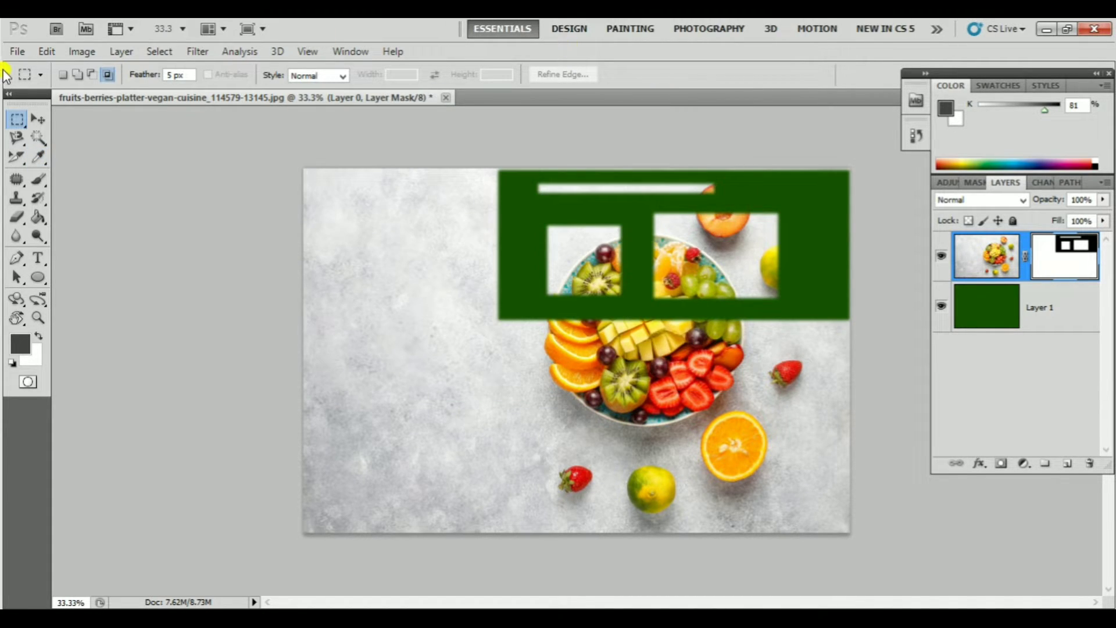
Enlarge the Brush to 200 px and paint dark grey on the mask across most of the fruit image.
click(39, 179)
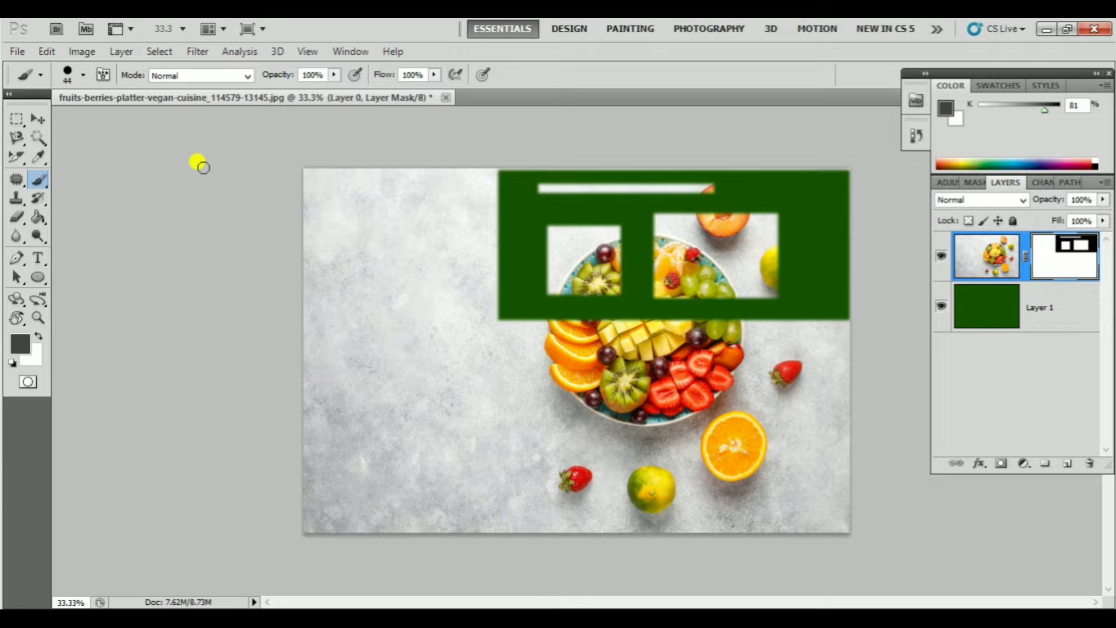
key(bracketright)
key(bracketright)
key(bracketright)
key(bracketright)
key(bracketright)
key(bracketright)
key(bracketright)
key(bracketright)
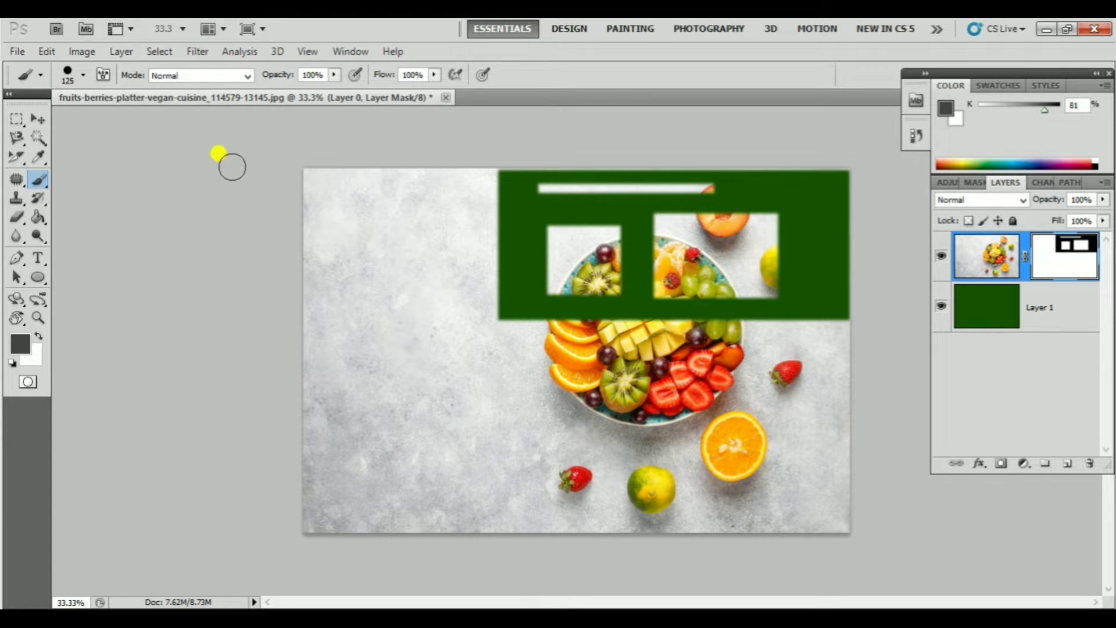
mouse_move(502, 266)
mouse_down()
mouse_move(944, 216)
mouse_move(830, 269)
mouse_move(697, 354)
mouse_move(683, 391)
mouse_move(664, 281)
mouse_move(832, 175)
mouse_move(646, 180)
mouse_move(737, 237)
mouse_move(552, 140)
mouse_move(738, 296)
mouse_move(813, 461)
mouse_move(758, 428)
mouse_move(801, 318)
mouse_move(807, 355)
mouse_move(509, 319)
mouse_move(576, 260)
mouse_up()
Set the foreground colour to 939100 to get a lighter grey for the mask.
click(13, 351)
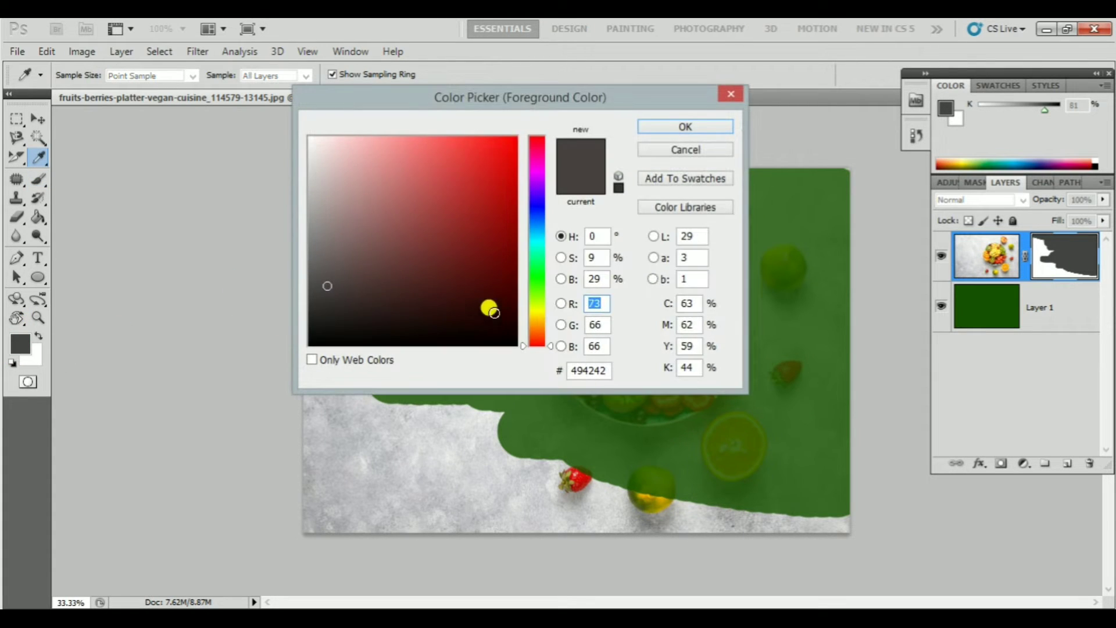
click(537, 312)
click(516, 225)
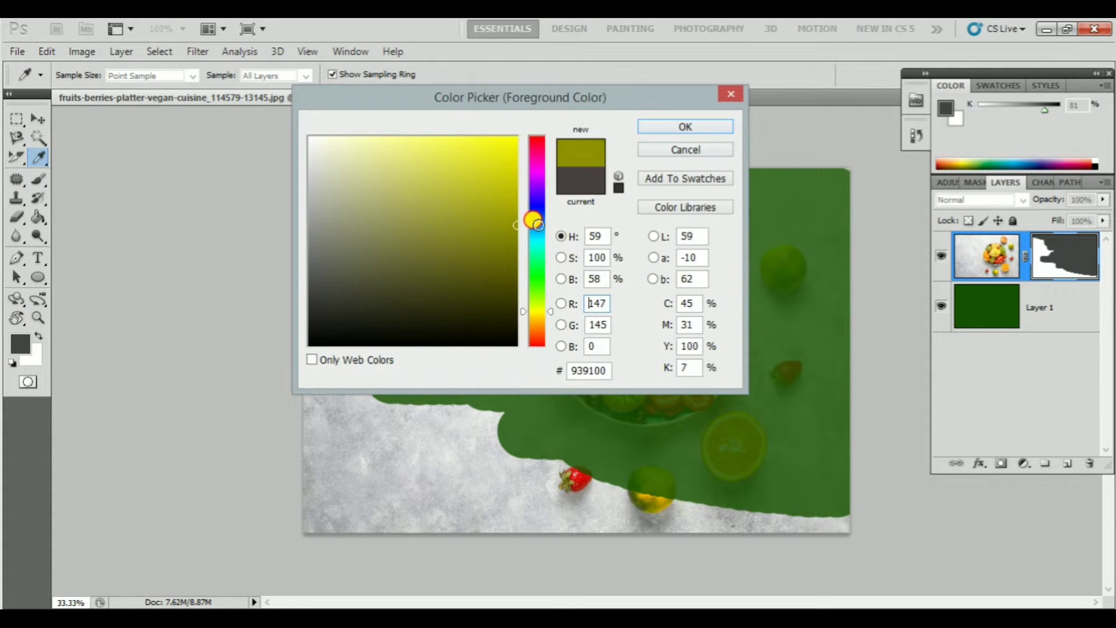
click(671, 126)
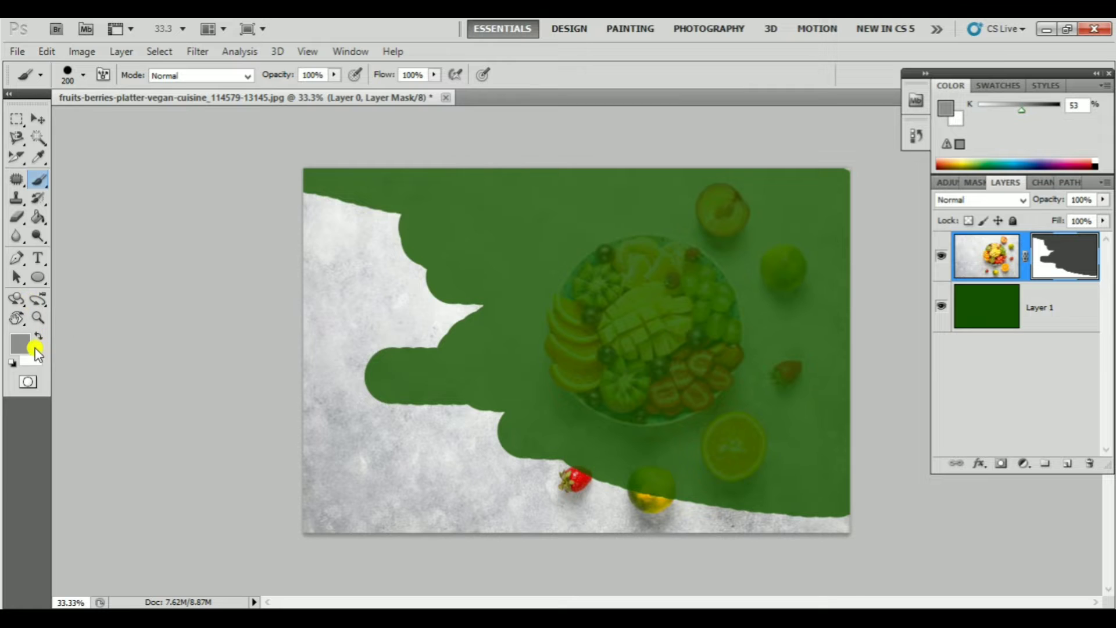
Paint the lighter grey on the mask over the fruit platter, and briefly hide Layer 1 to check the transparency.
mouse_move(507, 238)
mouse_down()
mouse_move(720, 309)
mouse_move(730, 209)
mouse_move(802, 299)
mouse_move(579, 332)
mouse_move(746, 337)
mouse_move(599, 369)
mouse_move(667, 413)
mouse_move(626, 252)
mouse_move(727, 291)
mouse_move(581, 272)
mouse_move(618, 311)
mouse_up()
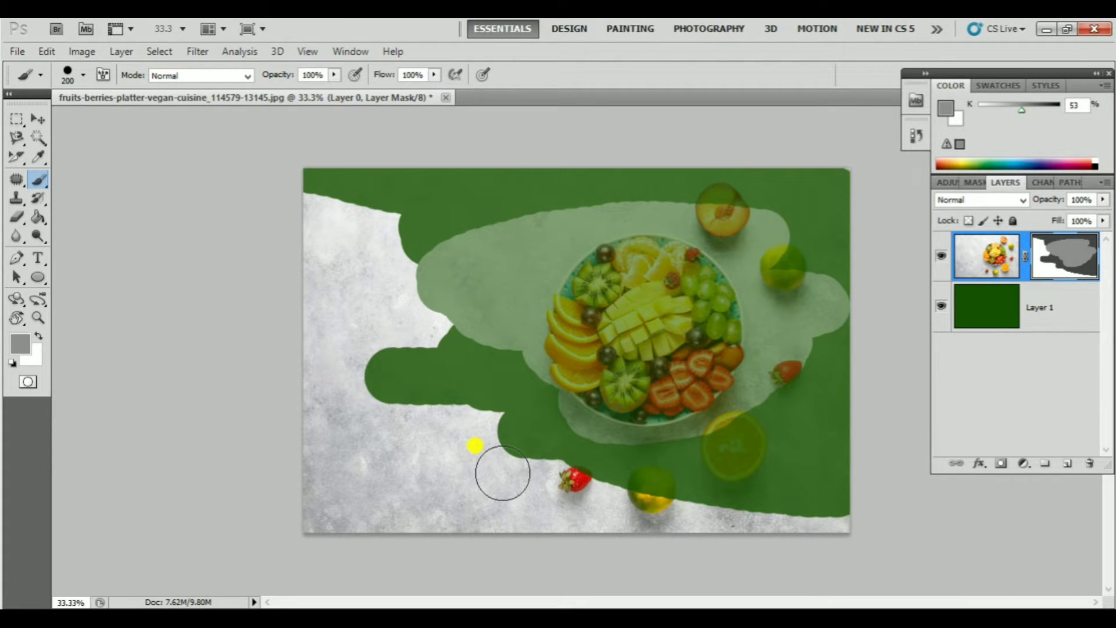
click(942, 307)
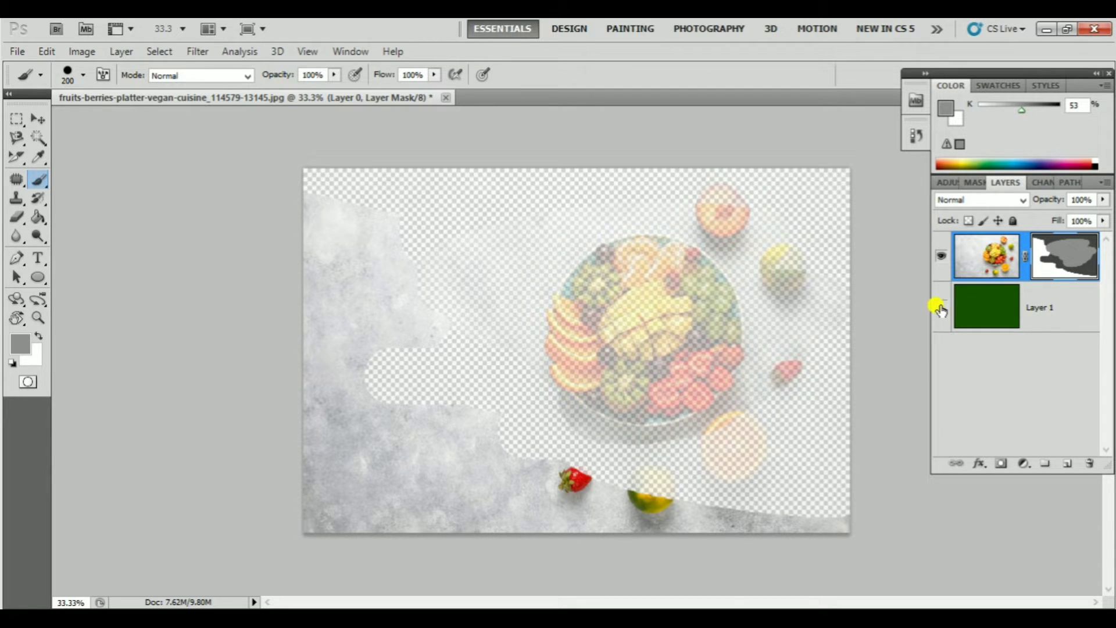
click(941, 307)
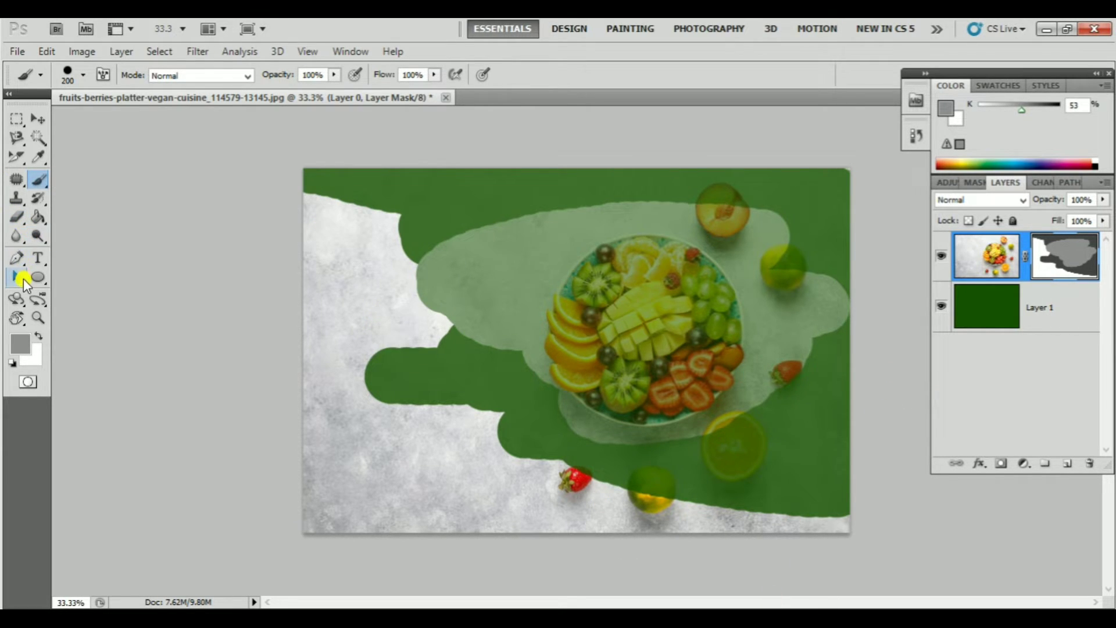
Activate the Gradient tool with the linear style and the black-to-white preset.
click(38, 218)
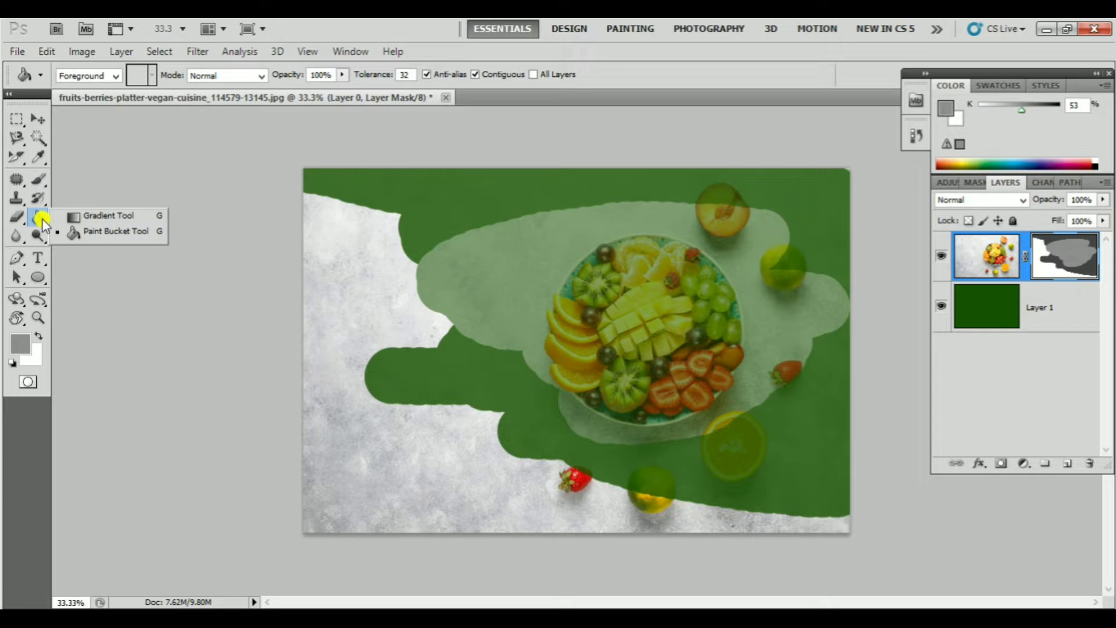
click(110, 216)
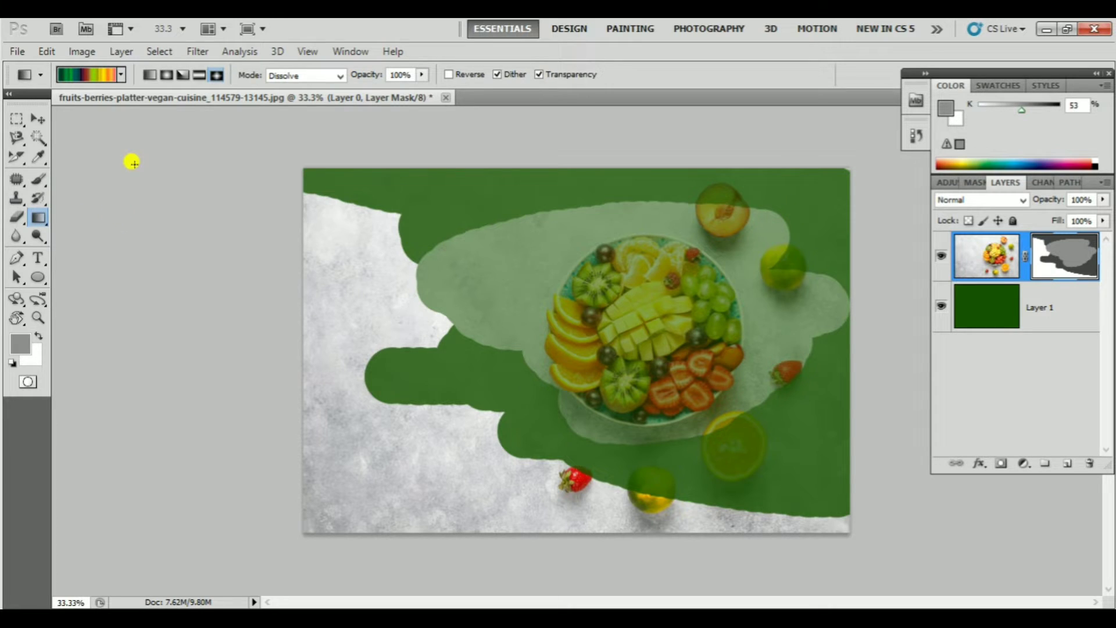
click(153, 74)
click(121, 75)
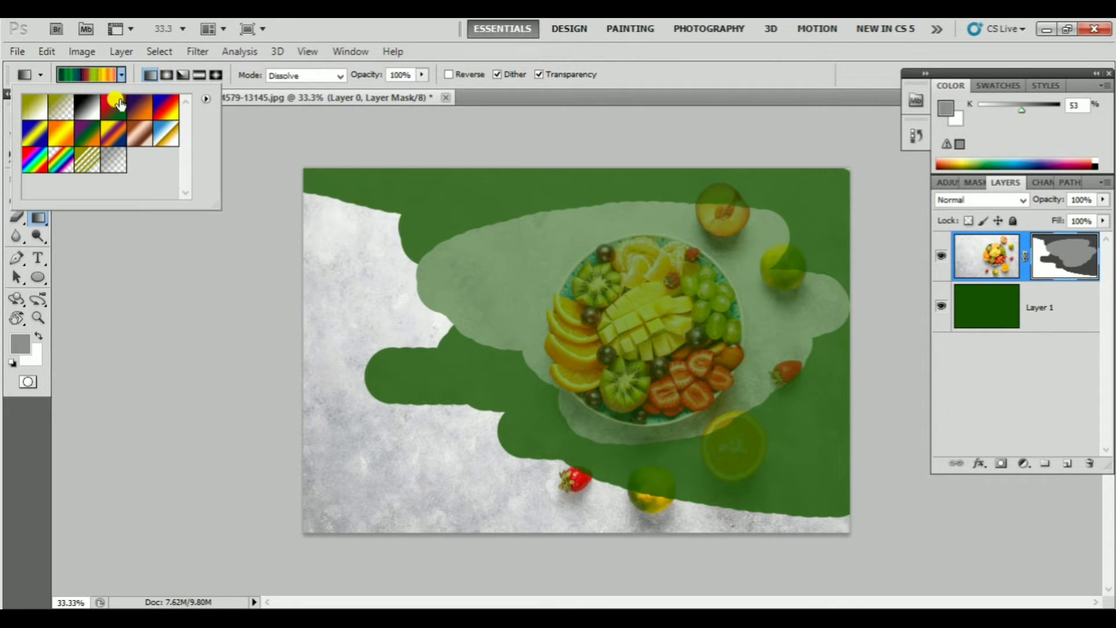
click(86, 106)
Apply black-to-white gradients to the mask along both diagonals and finally from top to bottom, and hide Layer 1.
drag(750, 195, 386, 494)
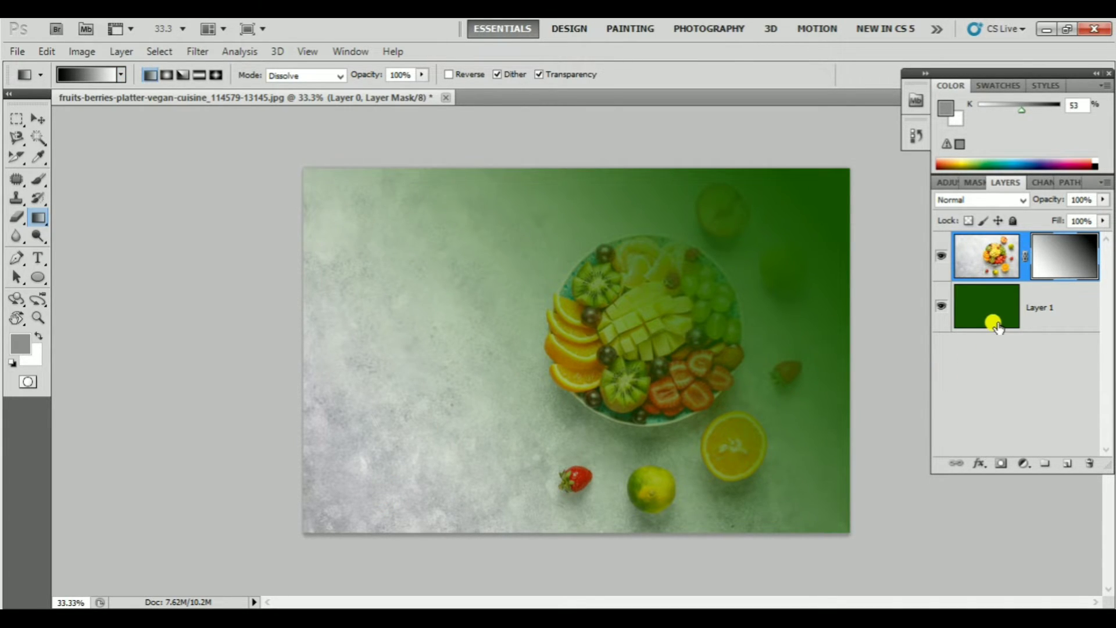
drag(312, 176, 895, 486)
drag(578, 180, 581, 573)
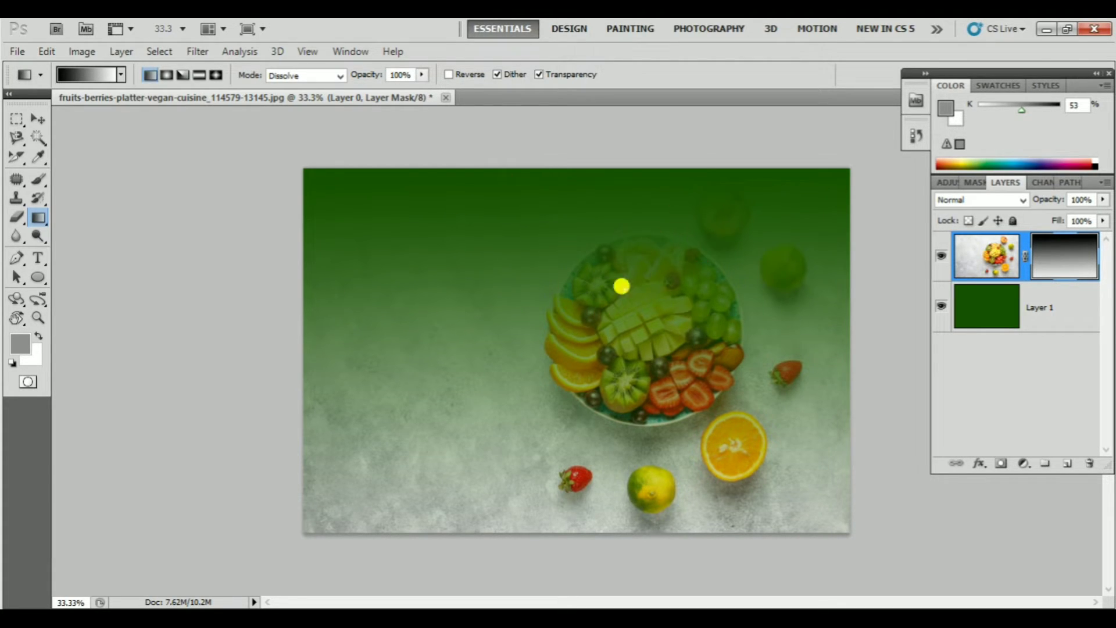
click(943, 307)
click(942, 308)
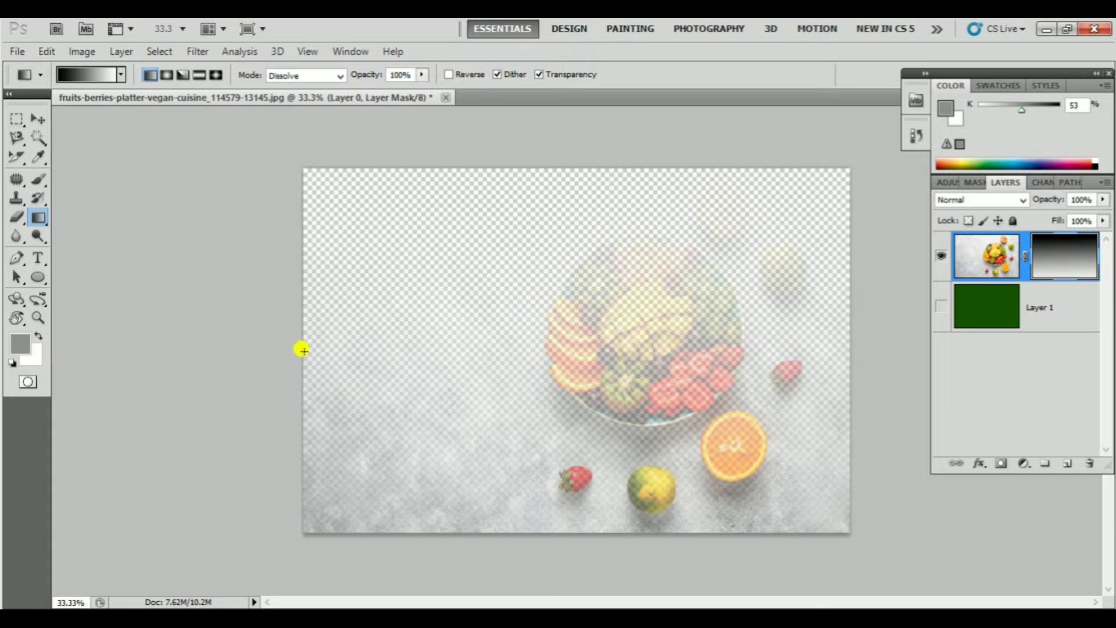
Set the foreground colour to a dark grey of 83% K and return to the Gradient tool.
click(19, 347)
click(368, 287)
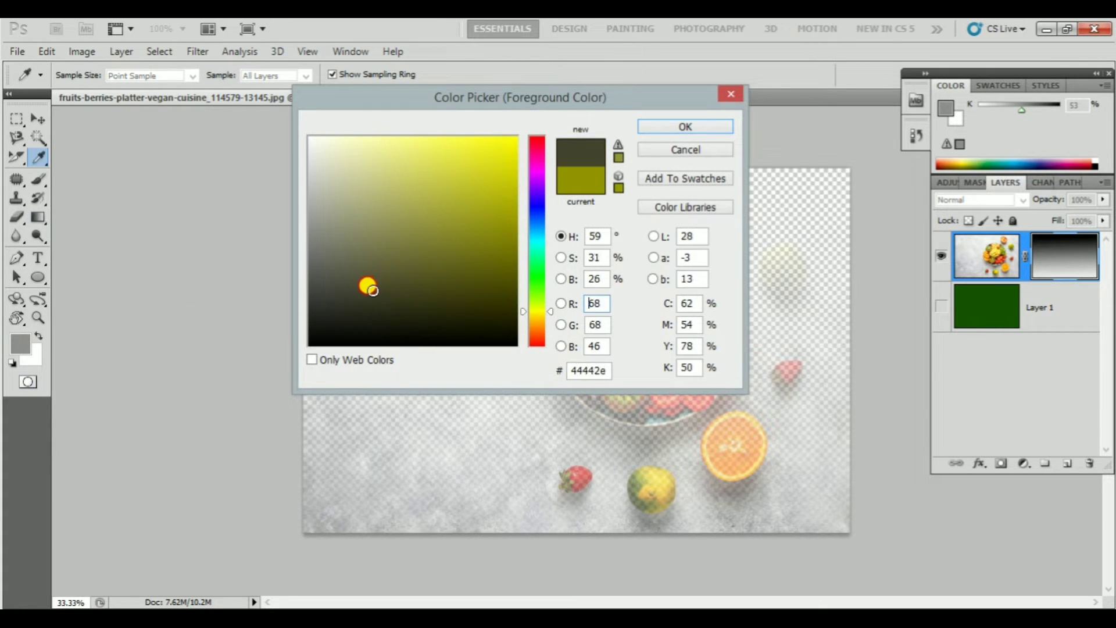
click(361, 294)
click(710, 127)
key(g)
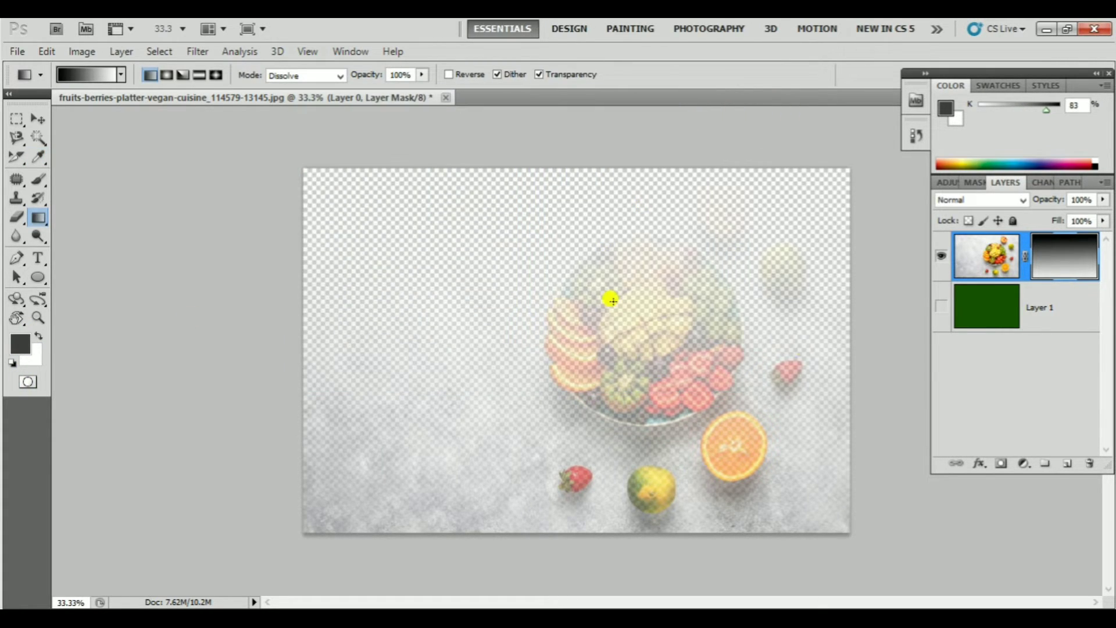
Redraw the mask gradient with a short upward stroke, a diagonal one, and a final one running from the image's bottom upward.
mouse_move(599, 174)
mouse_down()
mouse_move(596, 512)
mouse_move(599, 162)
mouse_up()
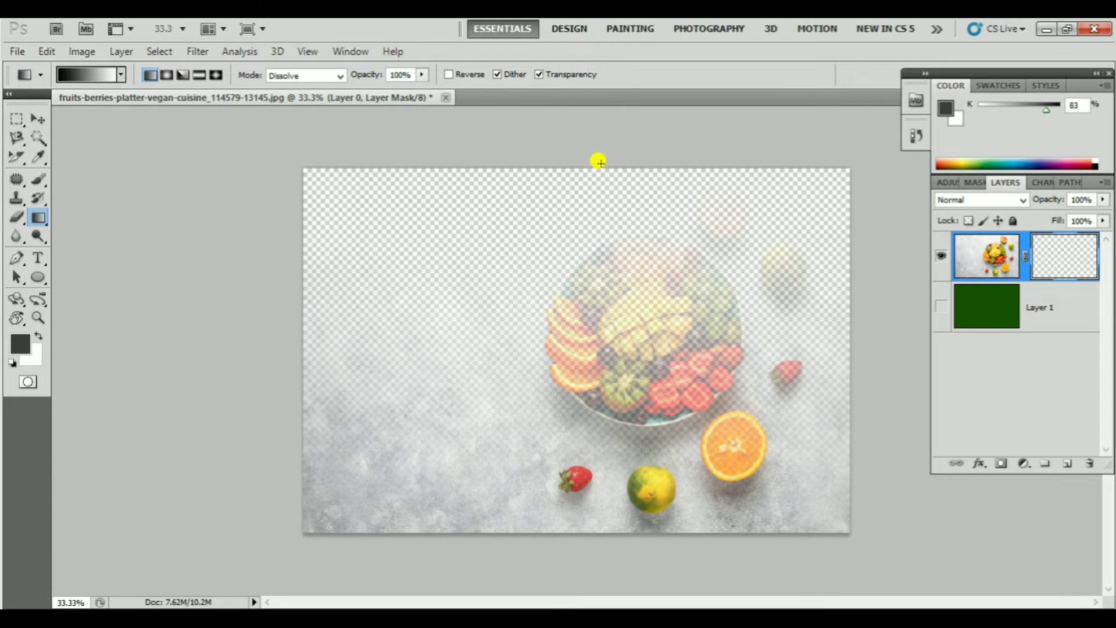
drag(645, 195, 451, 509)
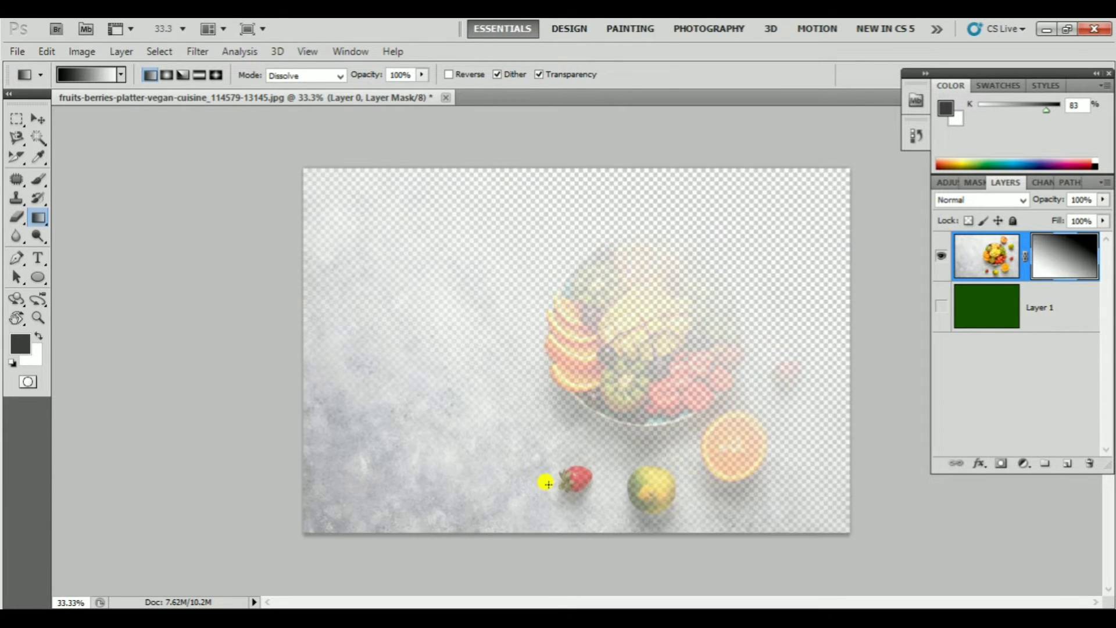
drag(586, 508, 584, 233)
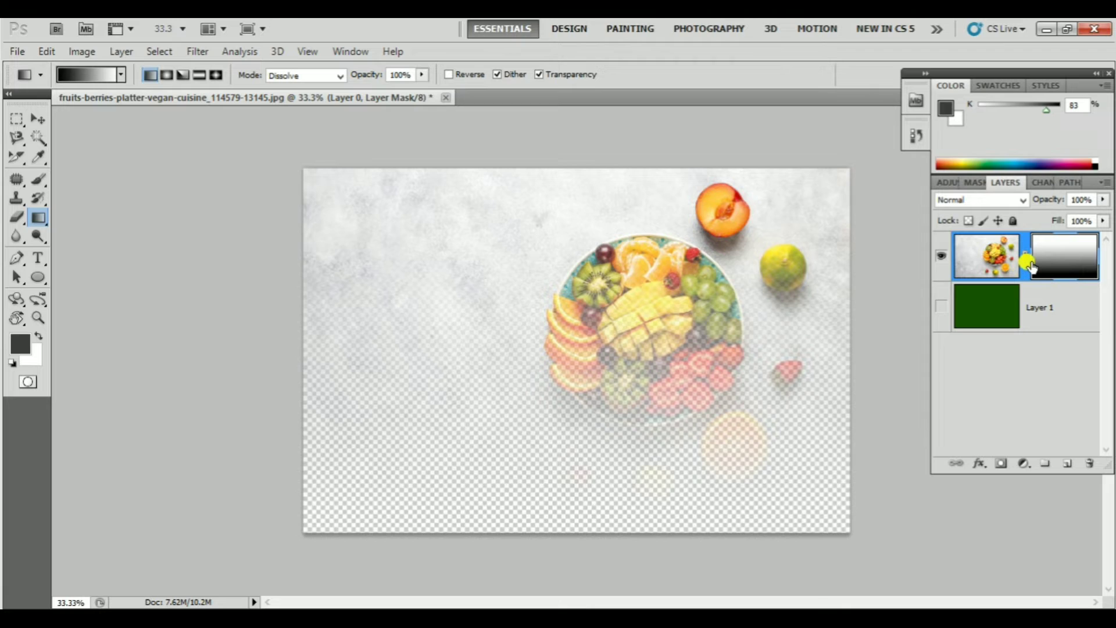
Disable and re-enable the fruit layer's mask, and display the mask itself on the canvas.
shift+click(1071, 257)
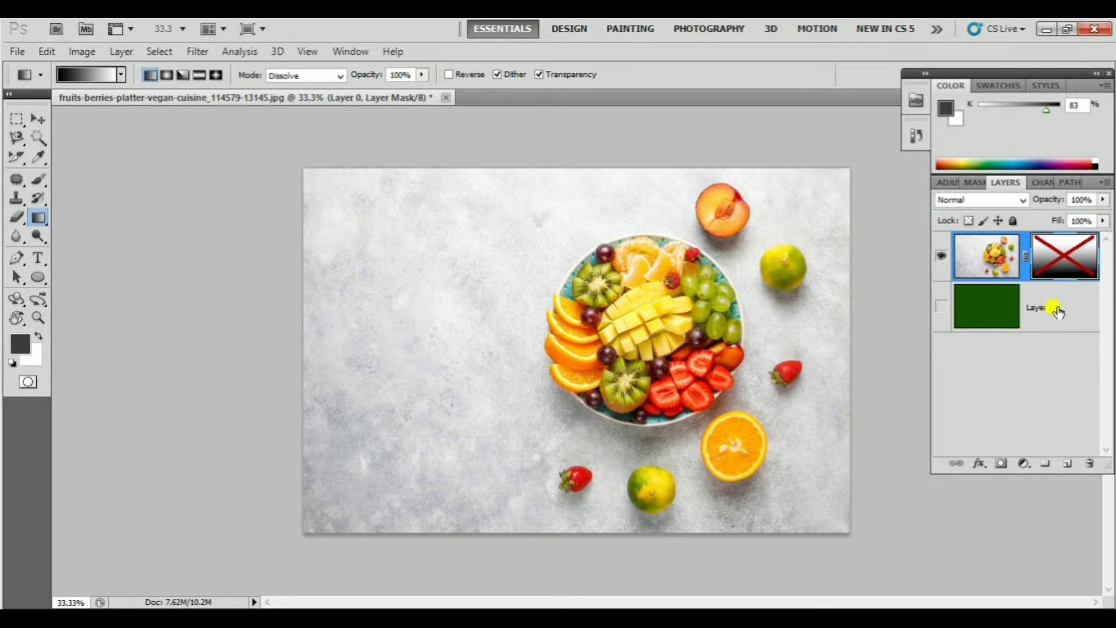
shift+click(1074, 261)
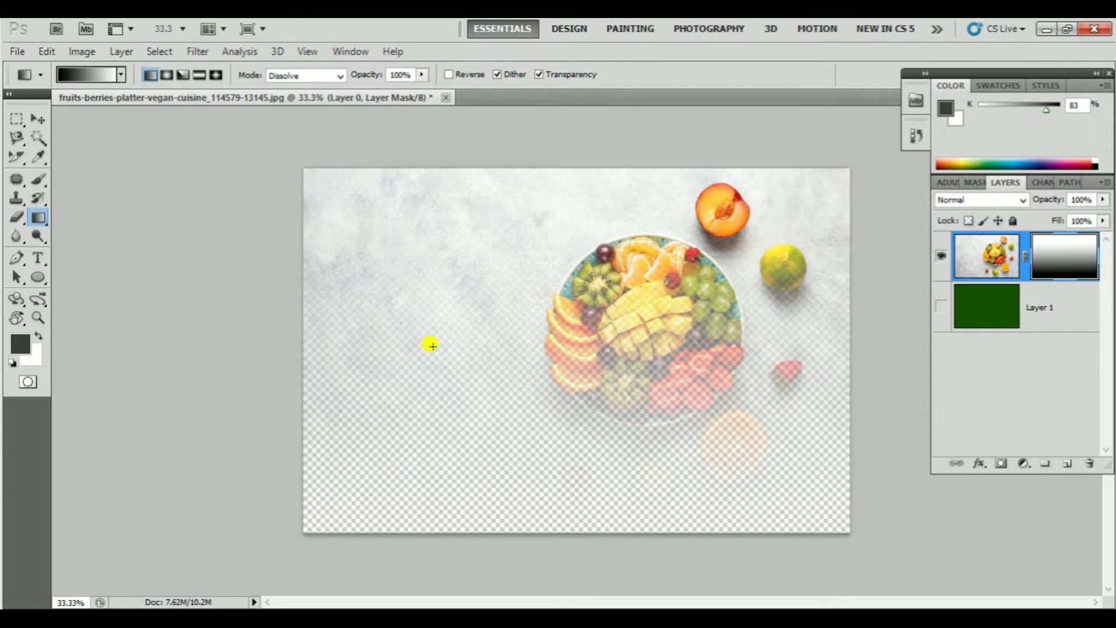
alt+click(1083, 259)
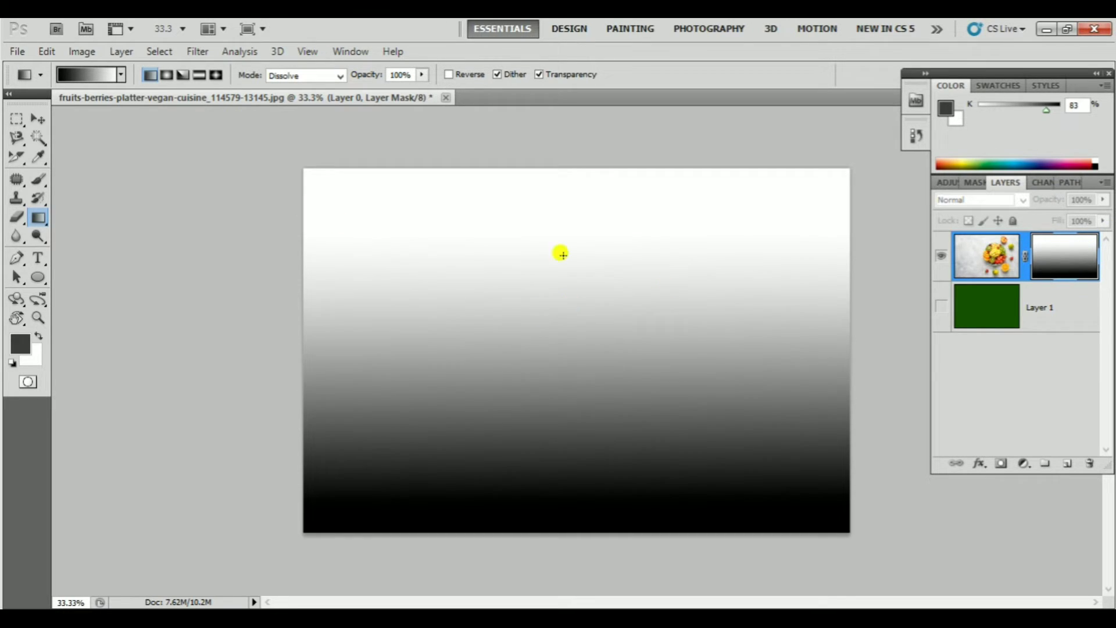
Paint separate dark grey Brush strokes across the mask's gradient, and switch the canvas back to the masked fruit image.
click(39, 180)
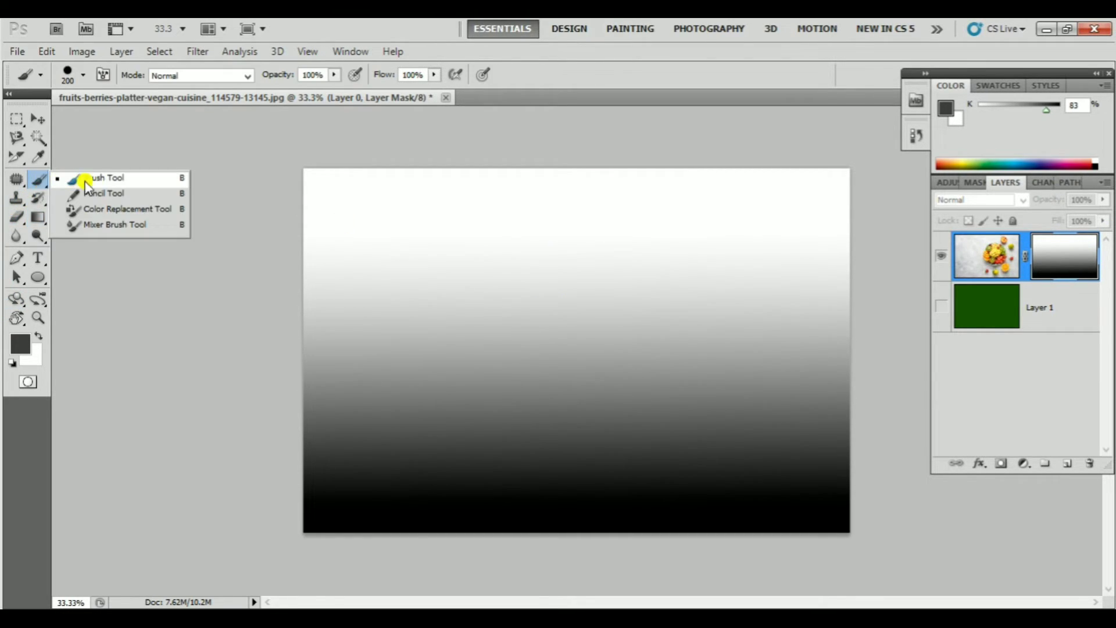
click(82, 179)
mouse_move(369, 234)
mouse_down()
mouse_move(362, 274)
mouse_move(378, 274)
mouse_up()
drag(605, 256, 628, 270)
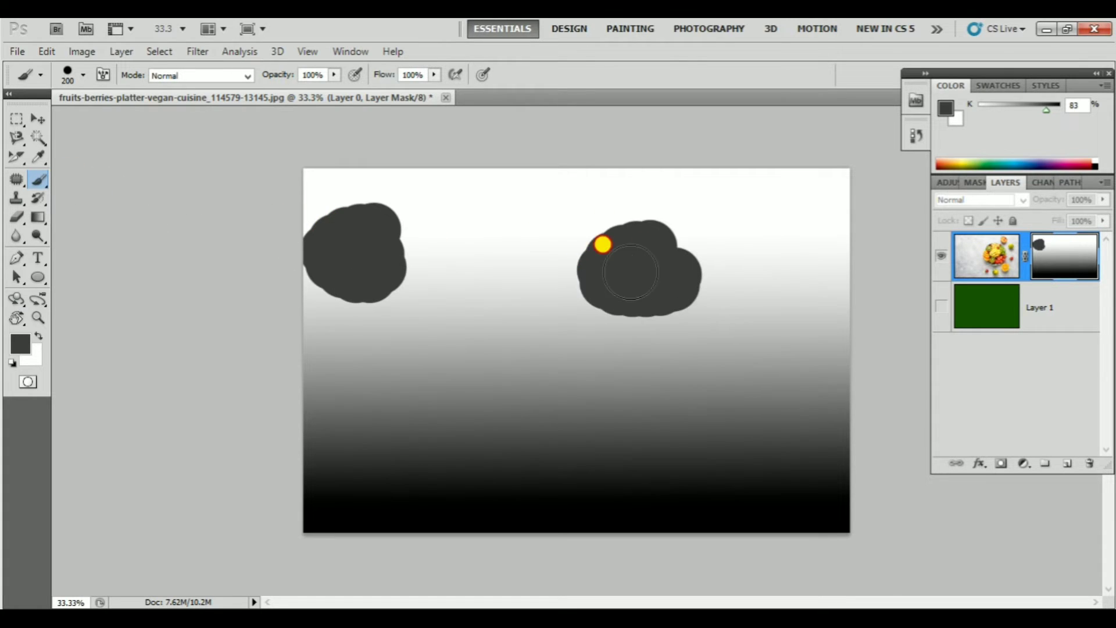
mouse_move(786, 303)
mouse_down()
mouse_move(780, 346)
mouse_move(837, 396)
mouse_up()
drag(491, 374, 557, 398)
drag(493, 248, 530, 217)
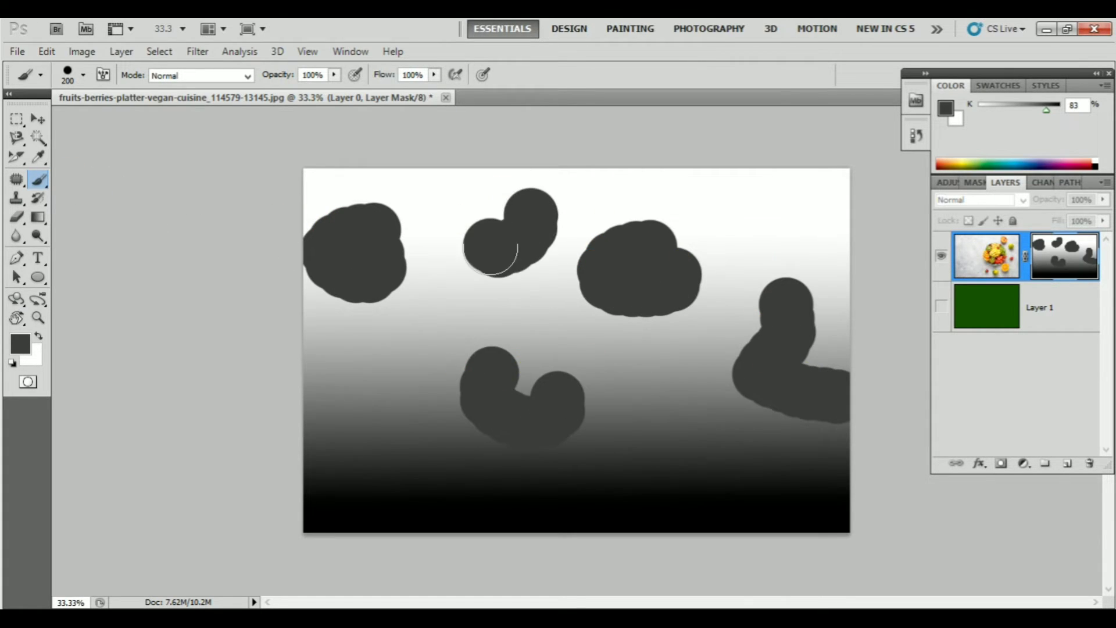
drag(368, 407, 424, 418)
mouse_move(716, 414)
mouse_down()
mouse_move(713, 431)
mouse_move(740, 449)
mouse_up()
drag(769, 224, 817, 201)
click(940, 257)
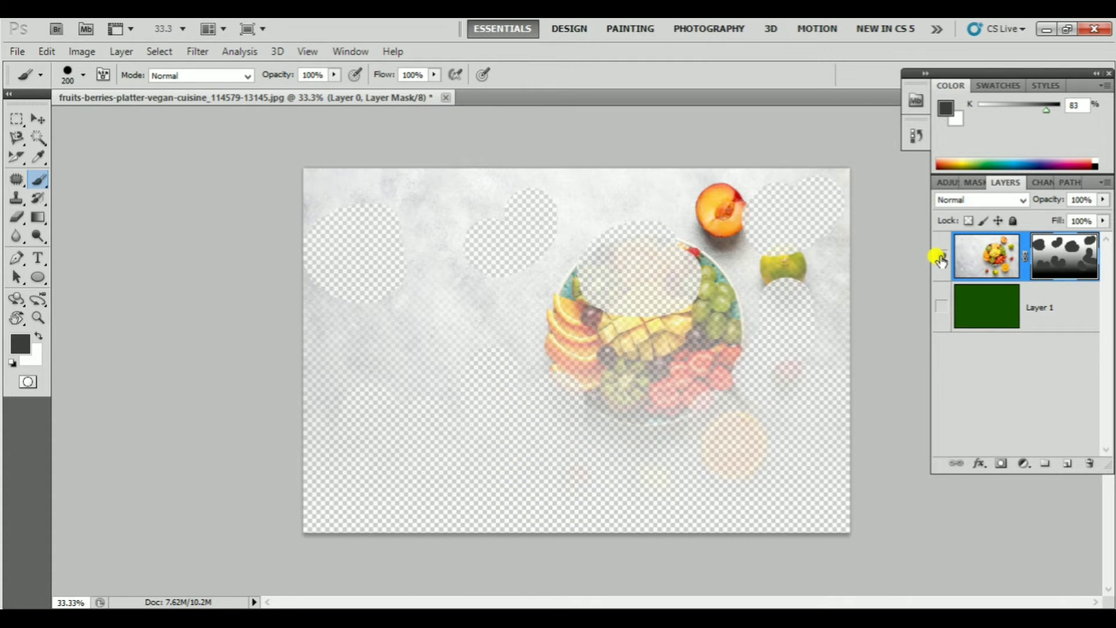
Set the foreground colour to black (000000) and return to the Brush tool.
key(i)
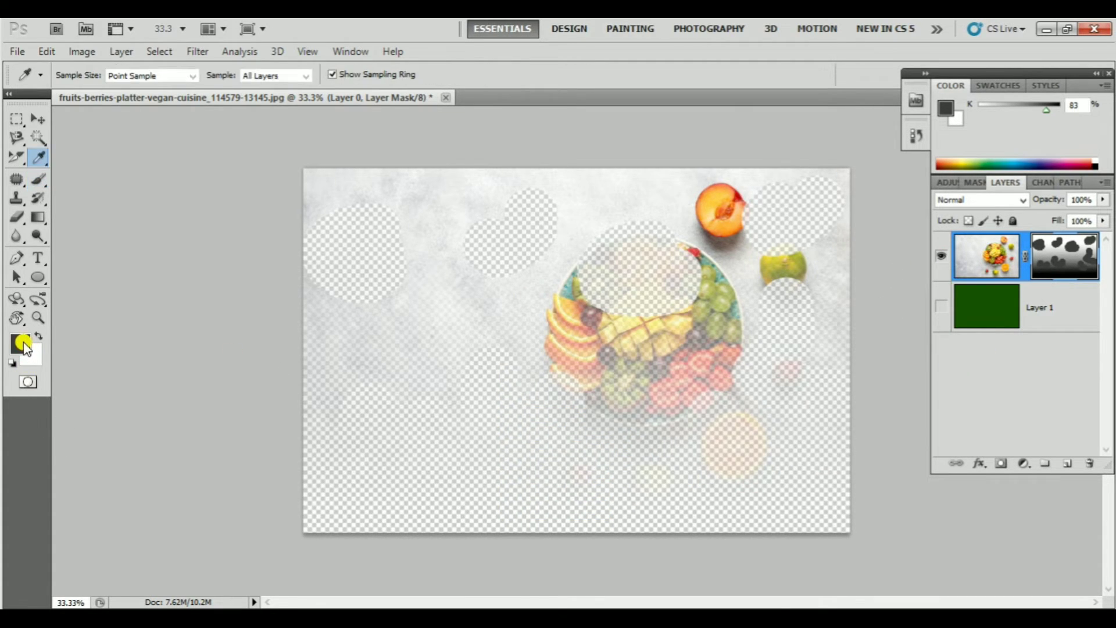
click(19, 344)
drag(364, 298, 219, 369)
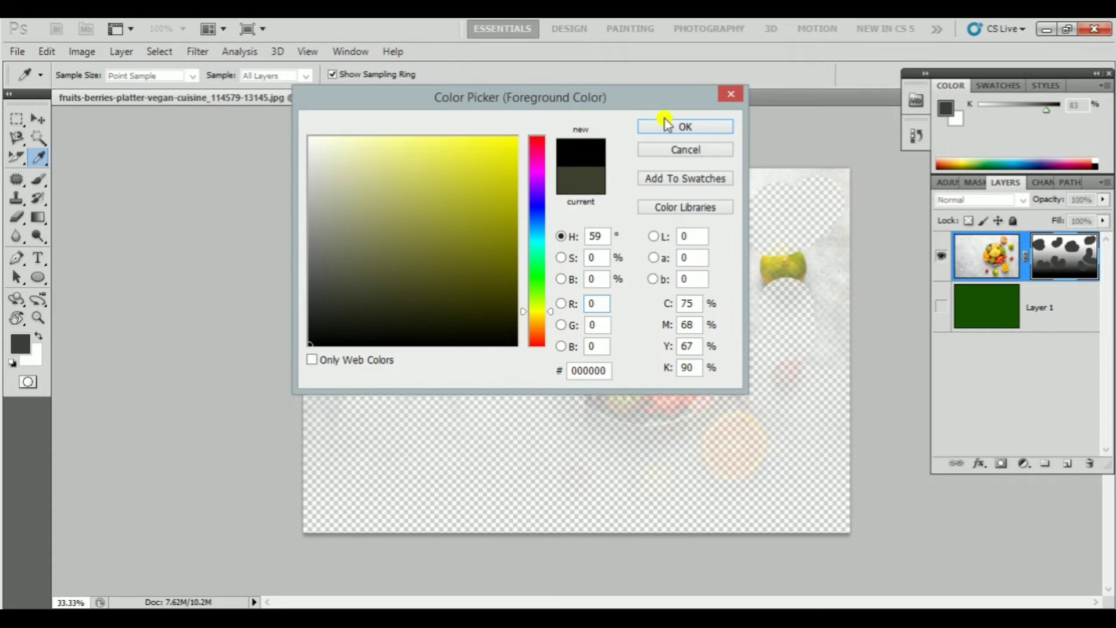
click(646, 124)
key(b)
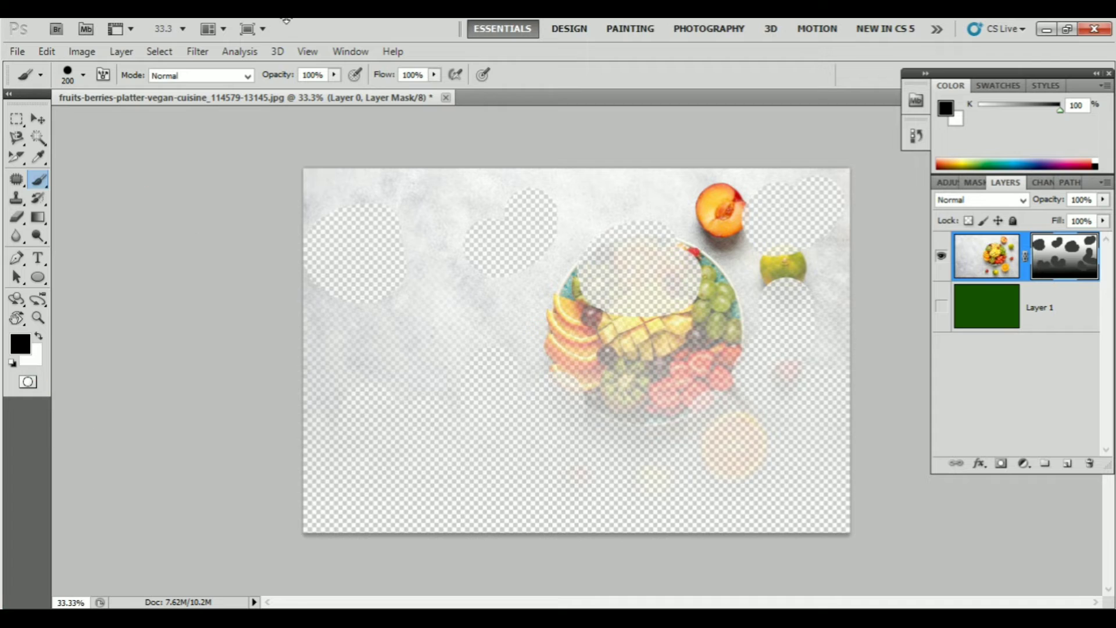
Close the document without saving and reopen fruits-berries-platter-vegan-cuisine_114579-13145.jpg from the Desktop.
click(445, 95)
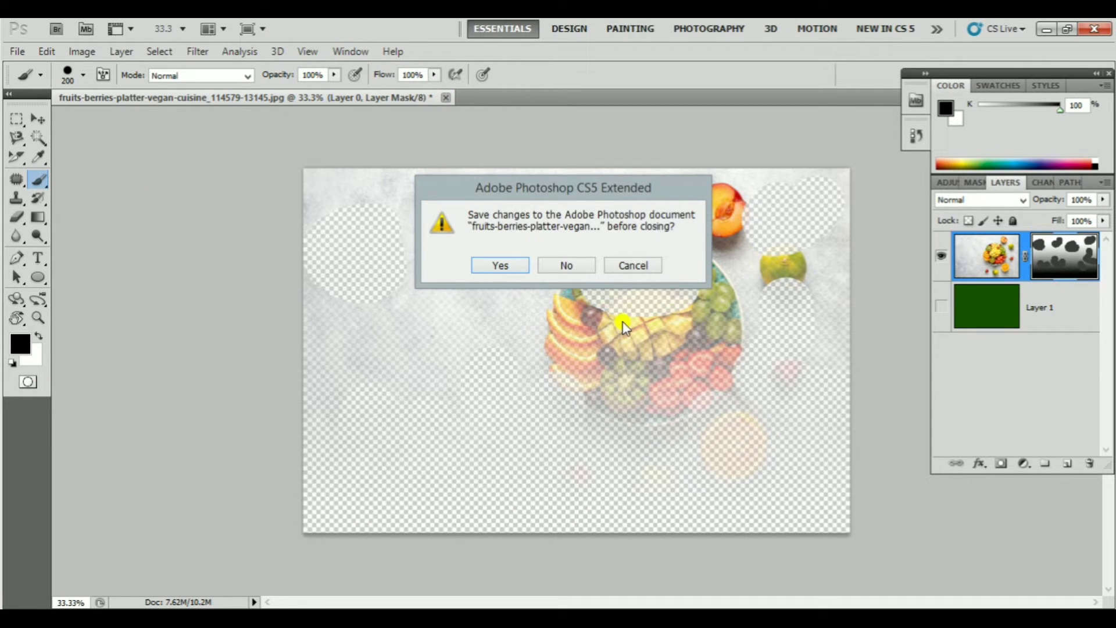
click(572, 265)
double_click(546, 306)
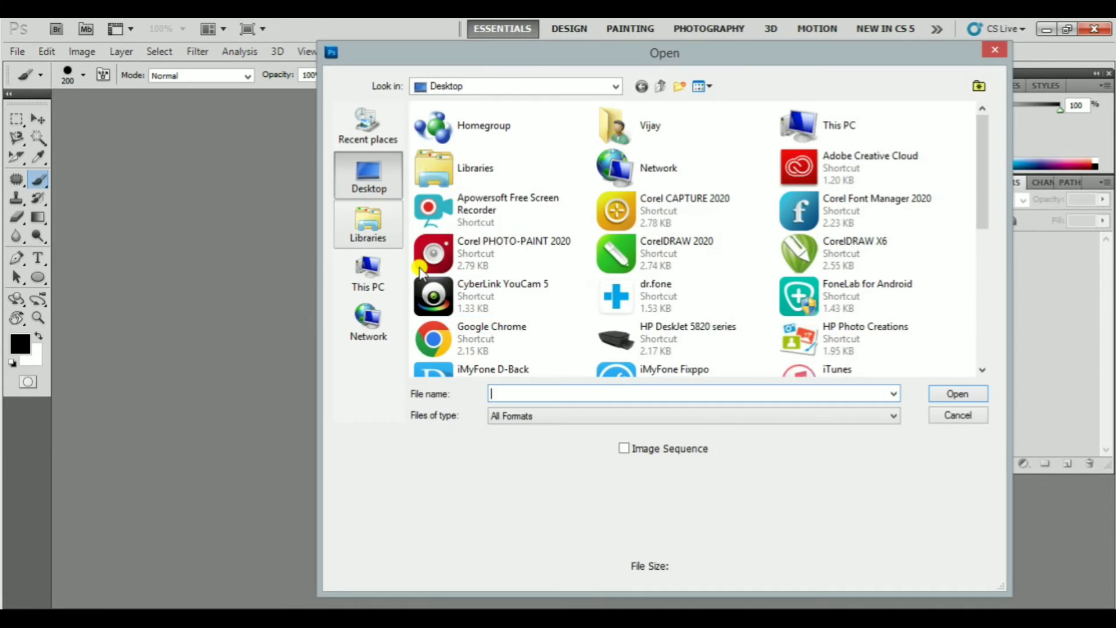
click(765, 343)
scroll(766, 343, down, 5)
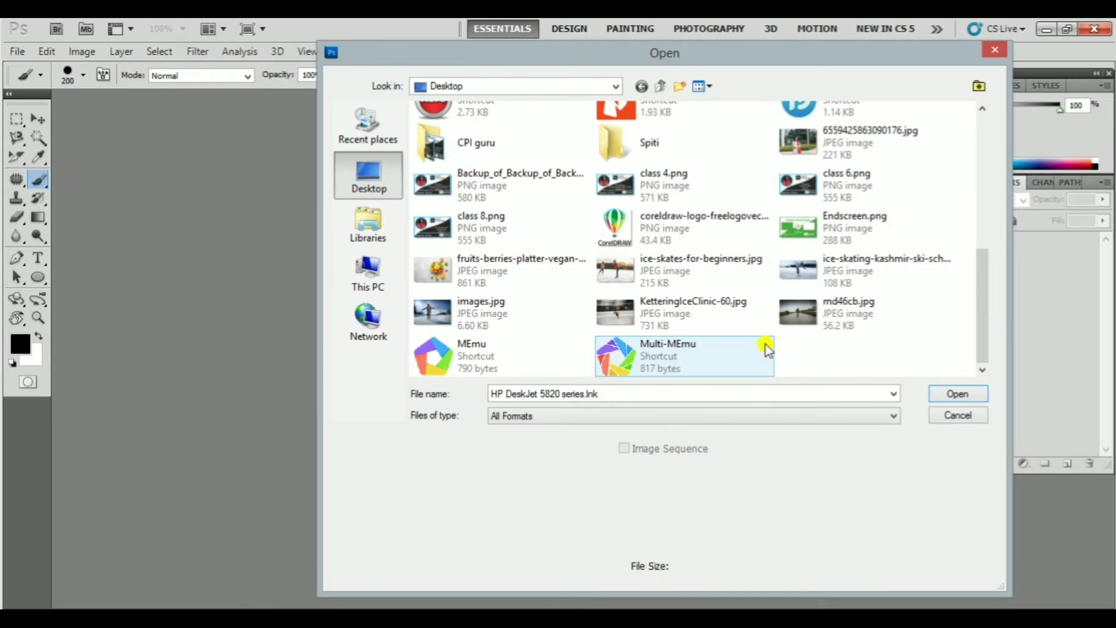
click(498, 260)
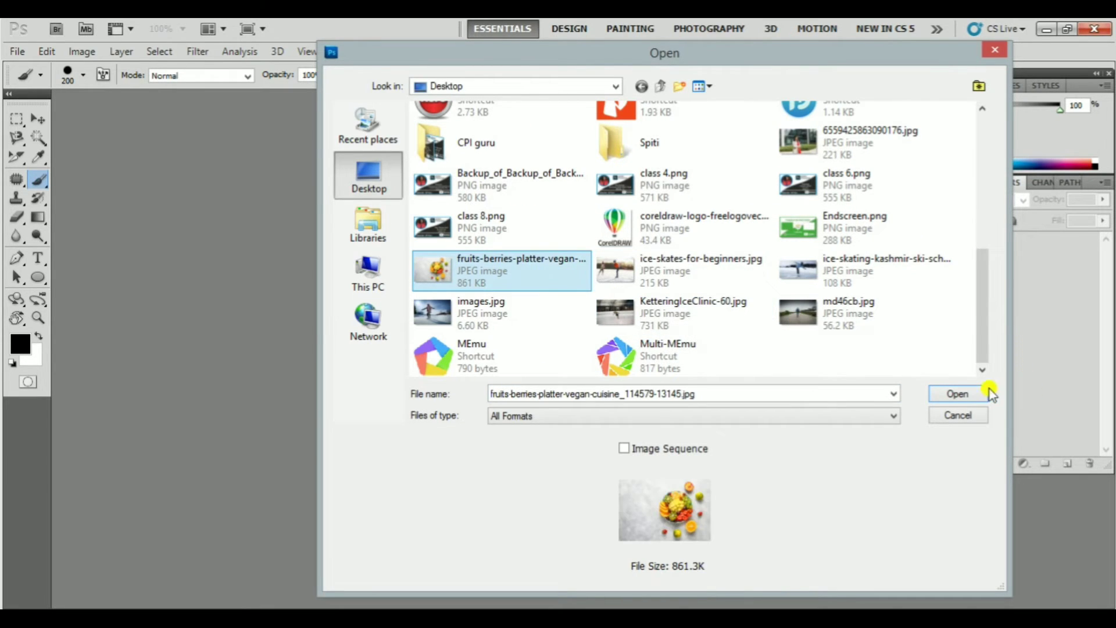
click(970, 395)
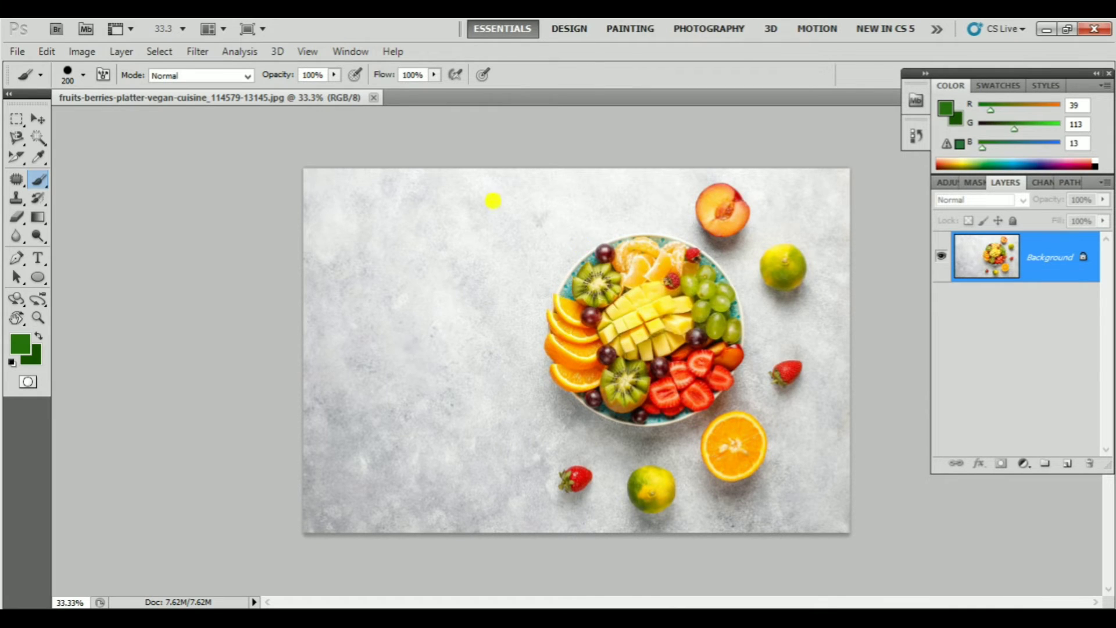
Switch to the Magnetic Lasso tool.
click(17, 137)
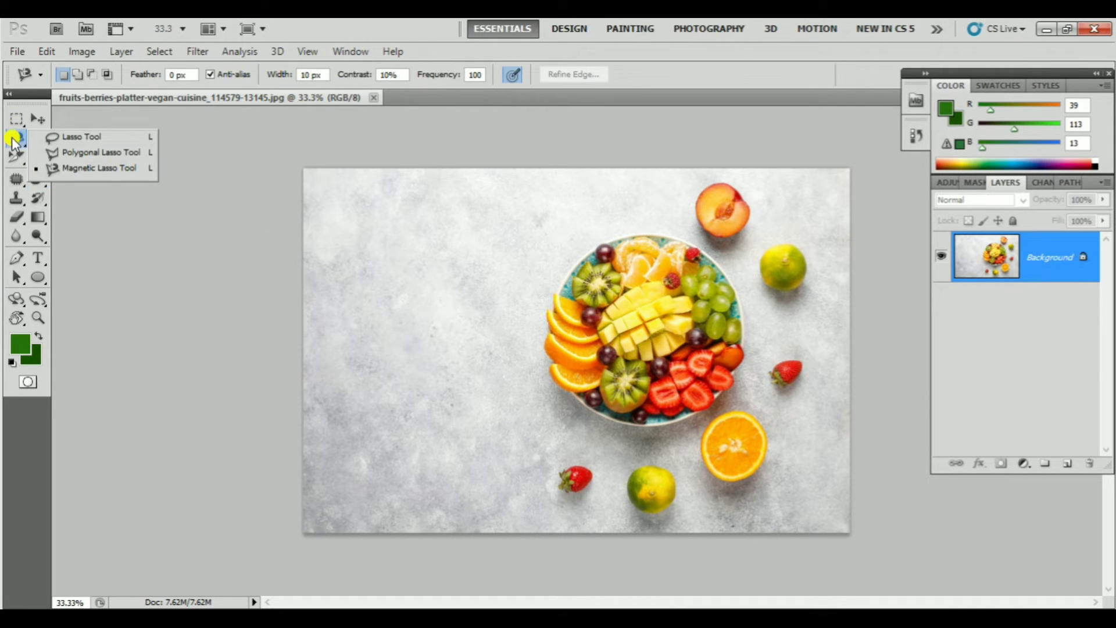
click(102, 168)
click(880, 277)
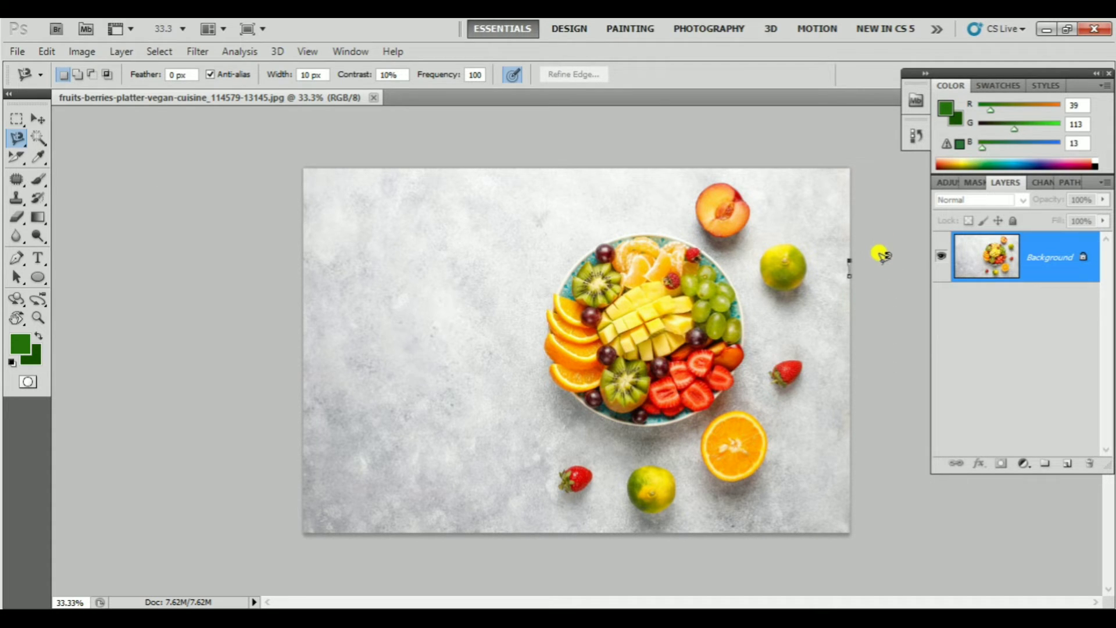
key(Escape)
key(ctrl+d)
Select the fruit plate by tracing its outline with the Magnetic Lasso, removing the stray anchor points across the fruit.
key(ctrl+plus)
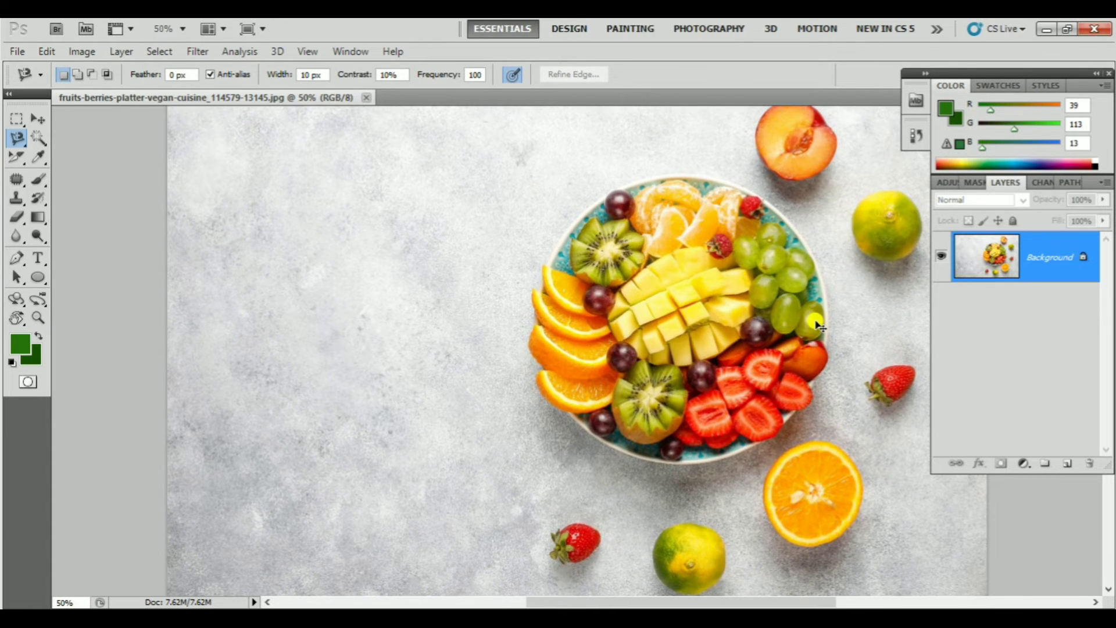
key(ctrl+plus)
drag(832, 300, 692, 347)
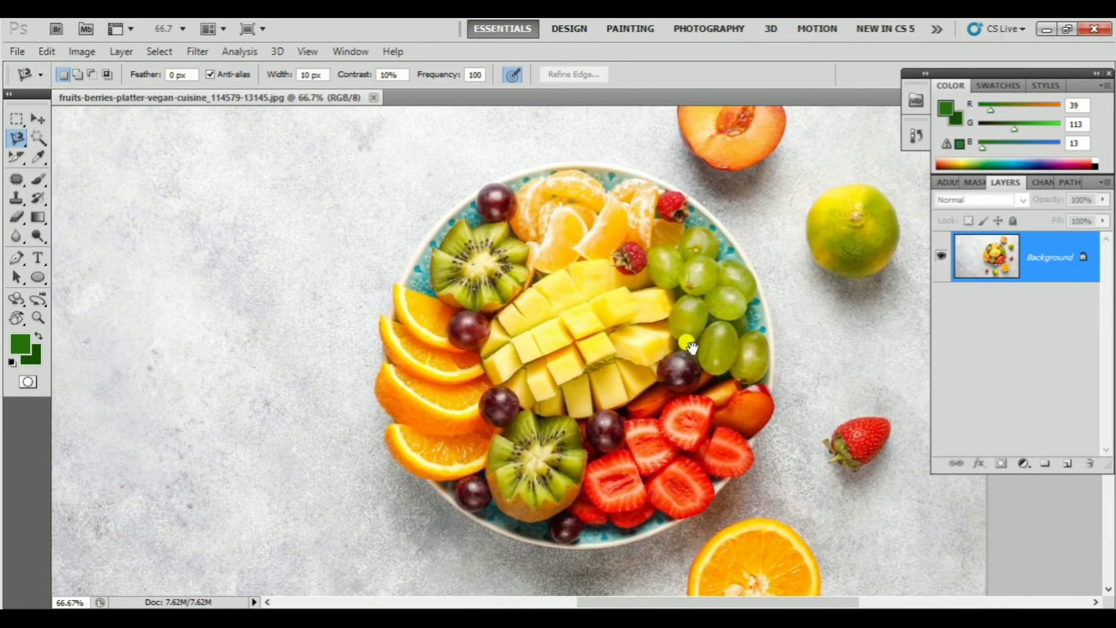
click(512, 173)
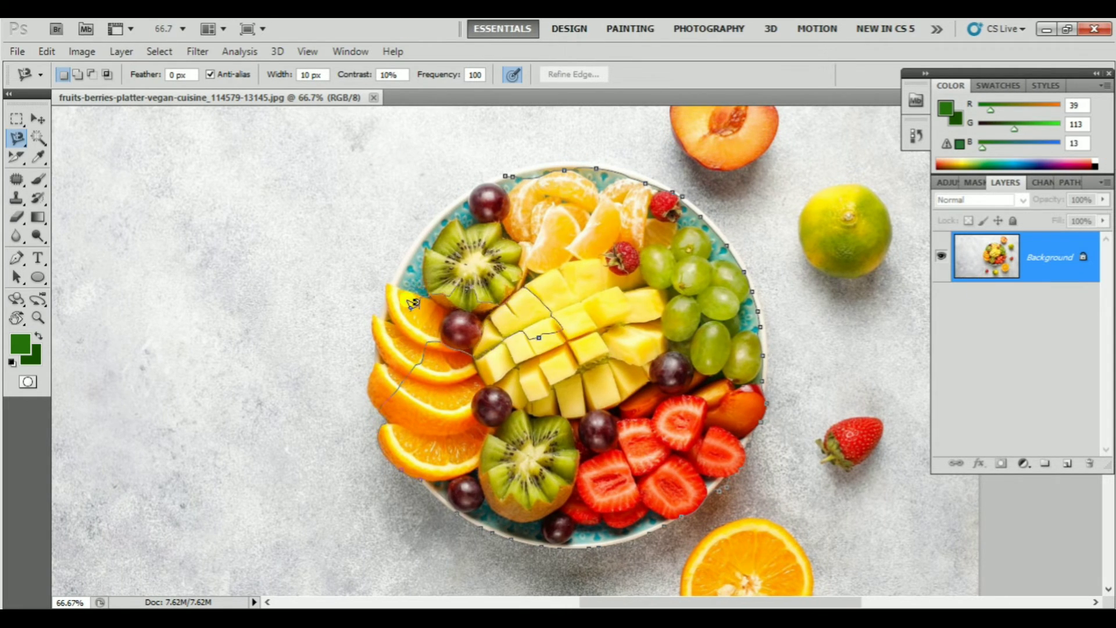
key(BackSpace)
key(BackSpace)
key(BackSpace)
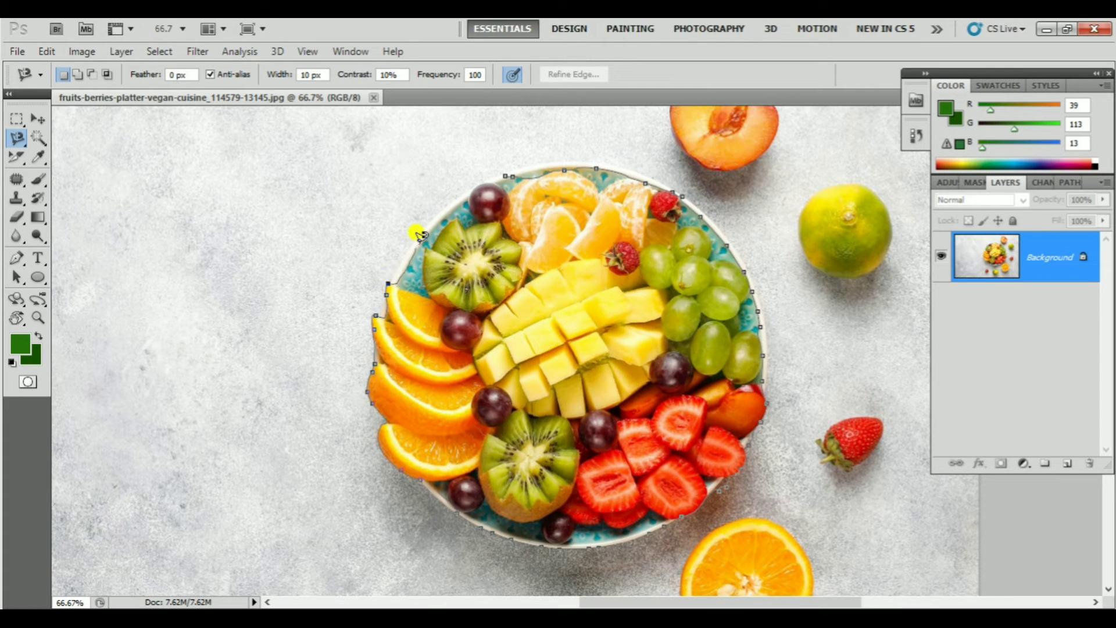
click(507, 169)
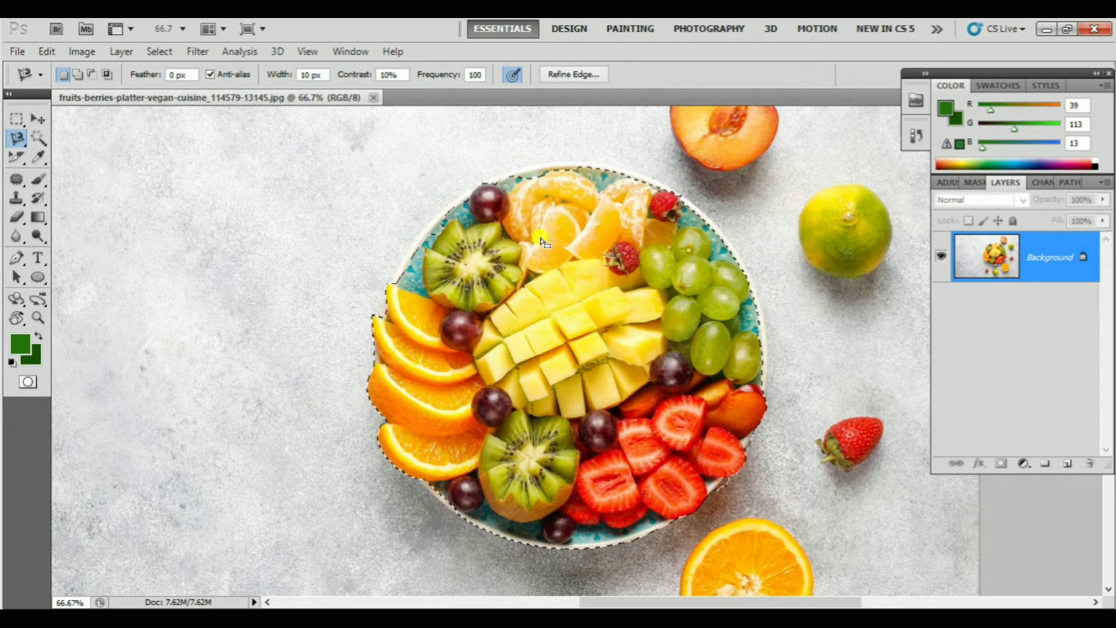
key(ctrl+minus)
key(ctrl+minus)
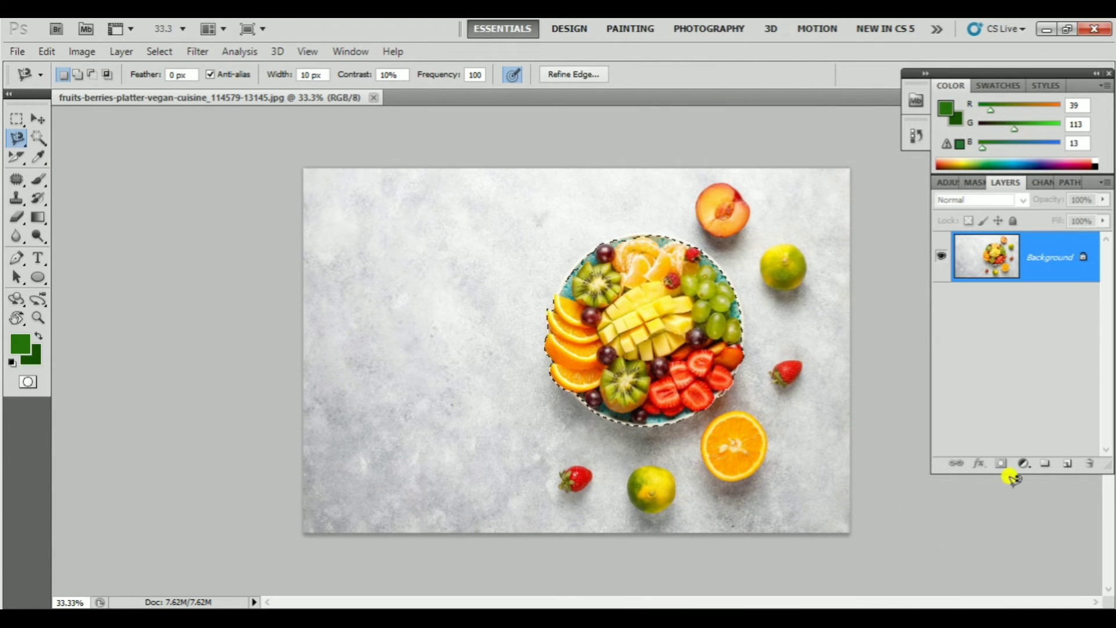
Convert the Background into Layer 0 and add a layer mask from the plate selection.
double_click(1054, 257)
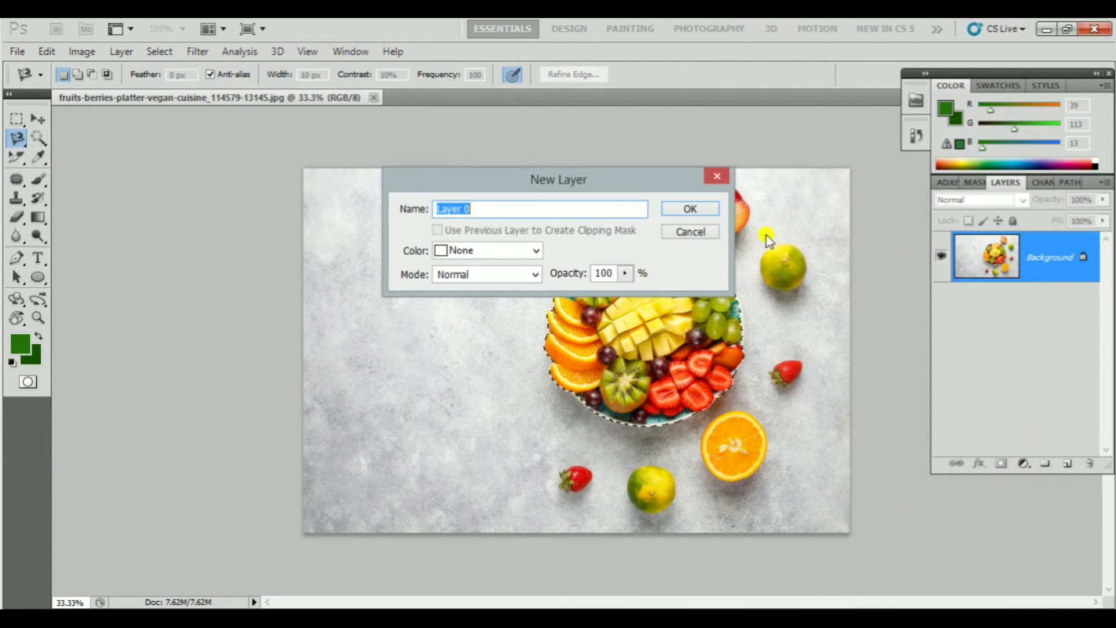
key(Return)
click(1002, 465)
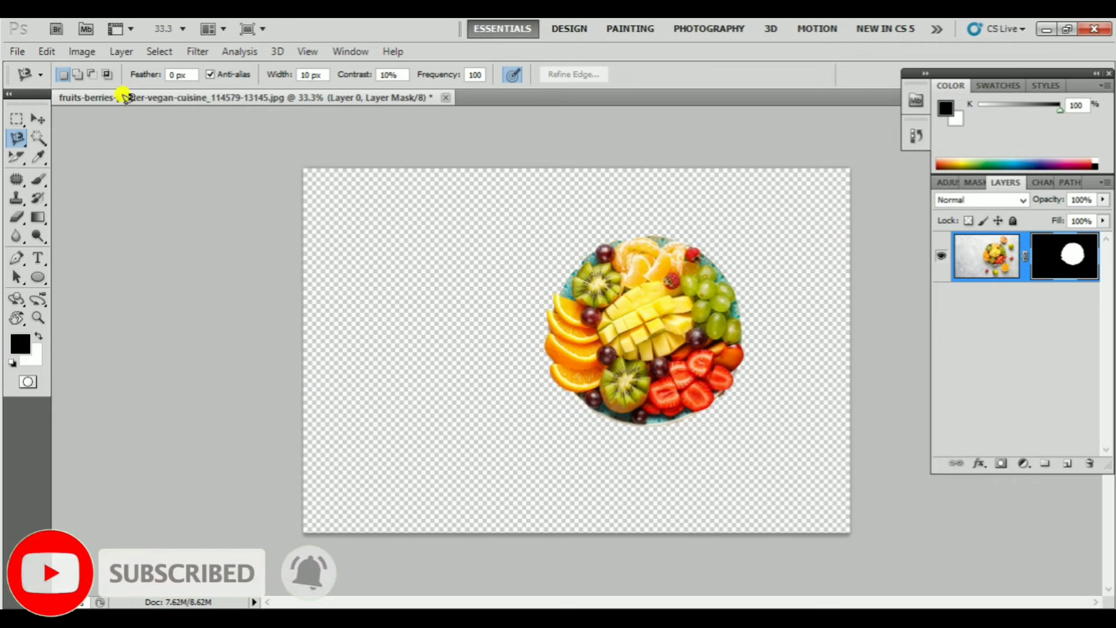
Move the masked plate together with its mask, and unlink the mask to move the image on its own.
click(38, 119)
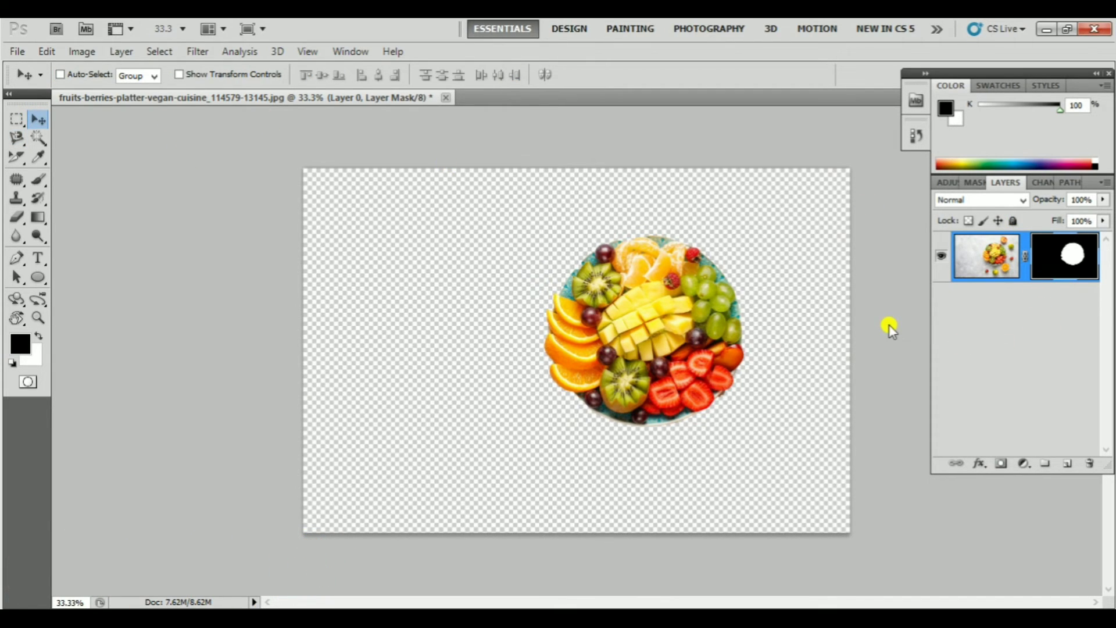
mouse_move(678, 320)
mouse_down()
mouse_move(706, 303)
mouse_move(625, 247)
mouse_move(603, 392)
mouse_move(763, 323)
mouse_move(764, 334)
mouse_move(623, 327)
mouse_move(733, 308)
mouse_move(668, 291)
mouse_move(695, 313)
mouse_up()
click(982, 260)
drag(558, 282, 681, 321)
mouse_move(652, 319)
mouse_down()
mouse_move(627, 312)
mouse_move(762, 236)
mouse_move(494, 190)
mouse_move(379, 329)
mouse_move(529, 369)
mouse_move(706, 301)
mouse_move(788, 386)
mouse_move(589, 324)
mouse_move(672, 311)
mouse_move(662, 319)
mouse_up()
Make the layer mask active, relink it to the fruit image, and move both slightly together.
click(967, 289)
click(1054, 255)
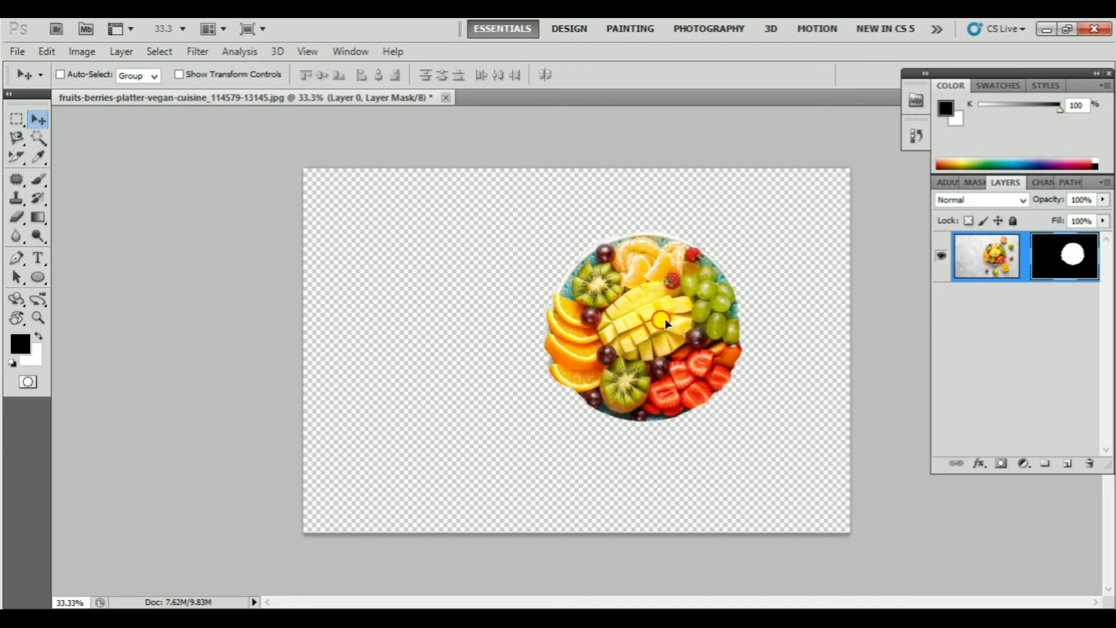
click(1025, 254)
mouse_move(674, 292)
mouse_down()
mouse_move(659, 267)
mouse_move(673, 293)
mouse_up()
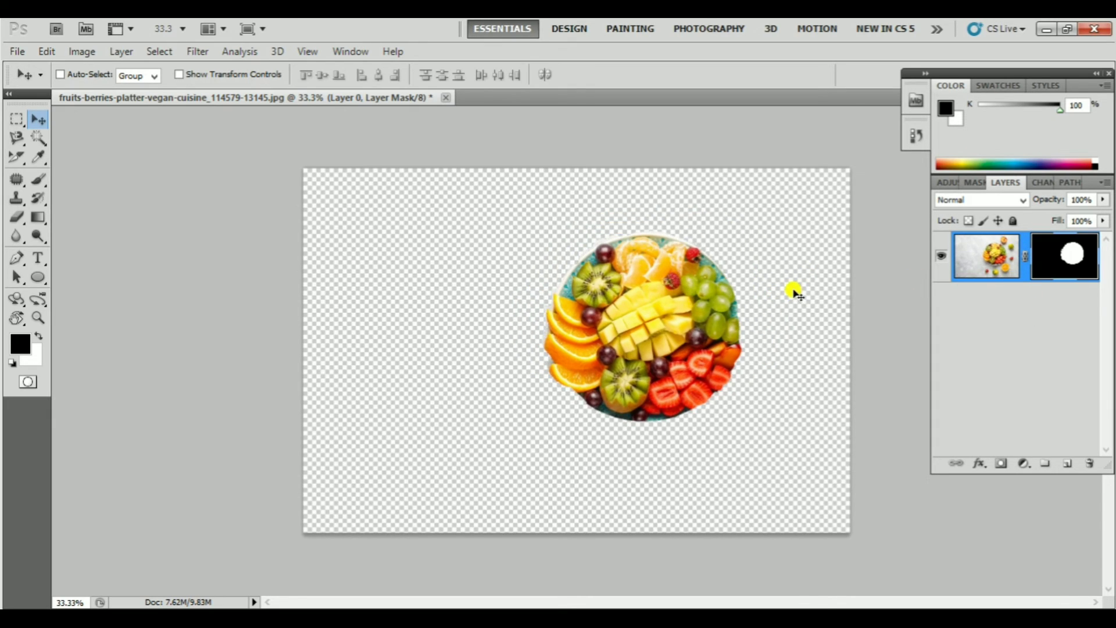